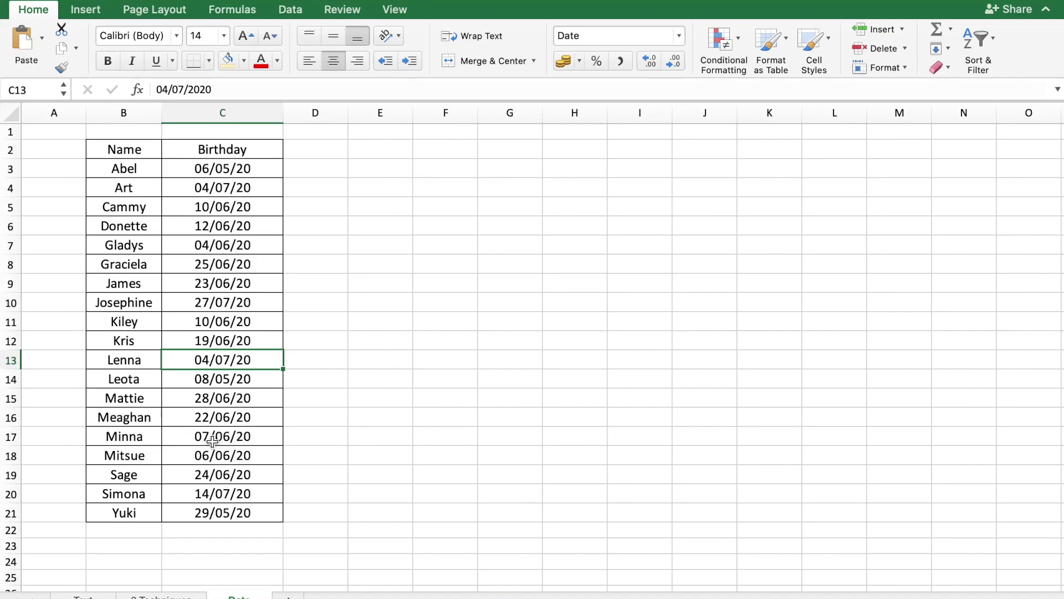
Label E2 'Date' and enter =today() in F2, which shows 28/05/20
{"action": "left_click", "coordinate": [380, 150]}
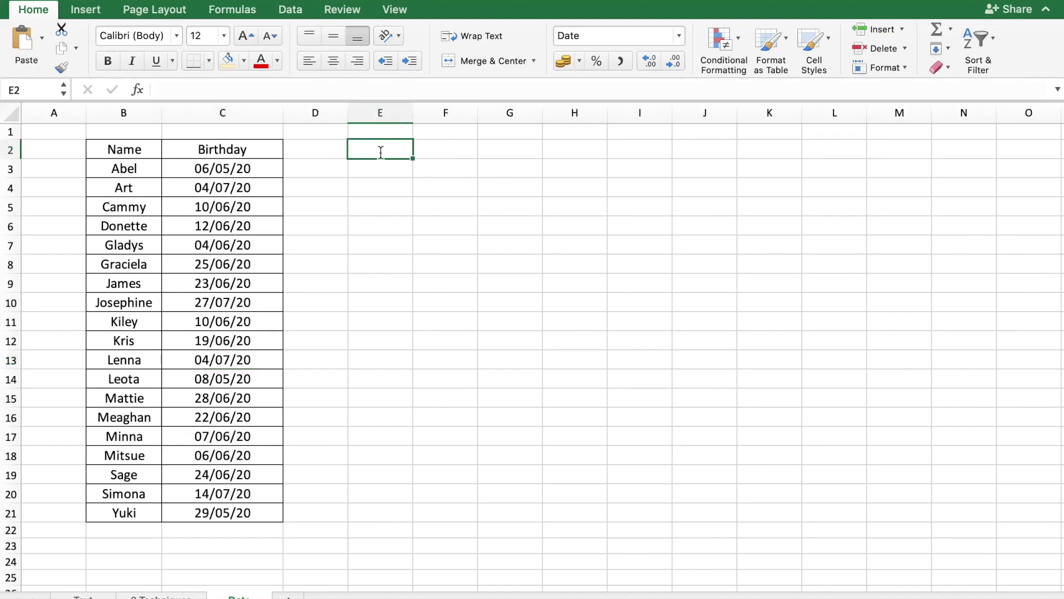
{"action": "type", "text": "Date"}
{"action": "left_click", "coordinate": [429, 150]}
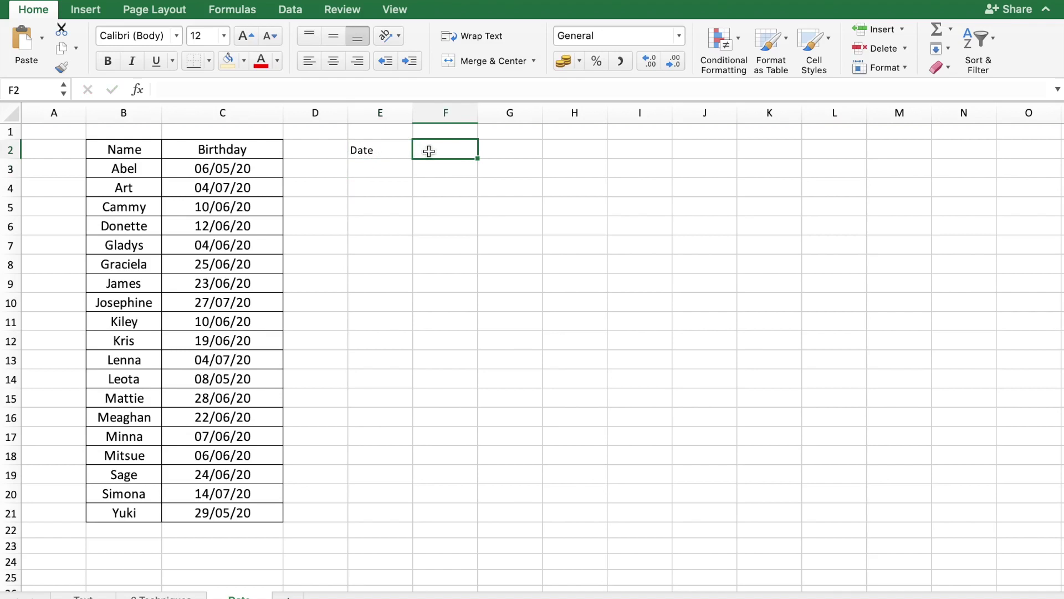
{"action": "type", "text": "=today()"}
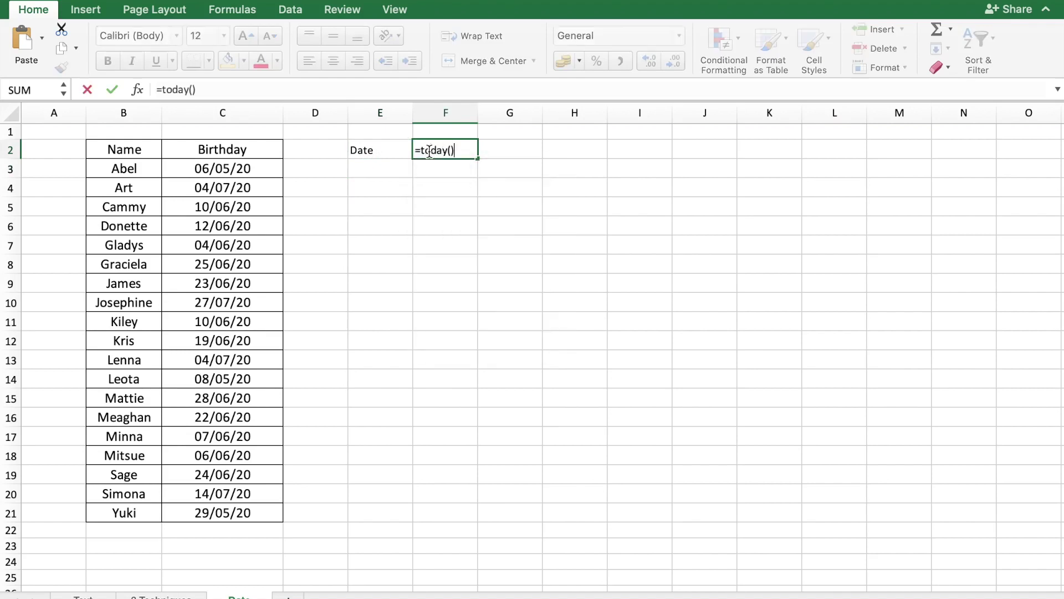
{"action": "key", "text": "Return"}
{"action": "left_click", "coordinate": [584, 302]}
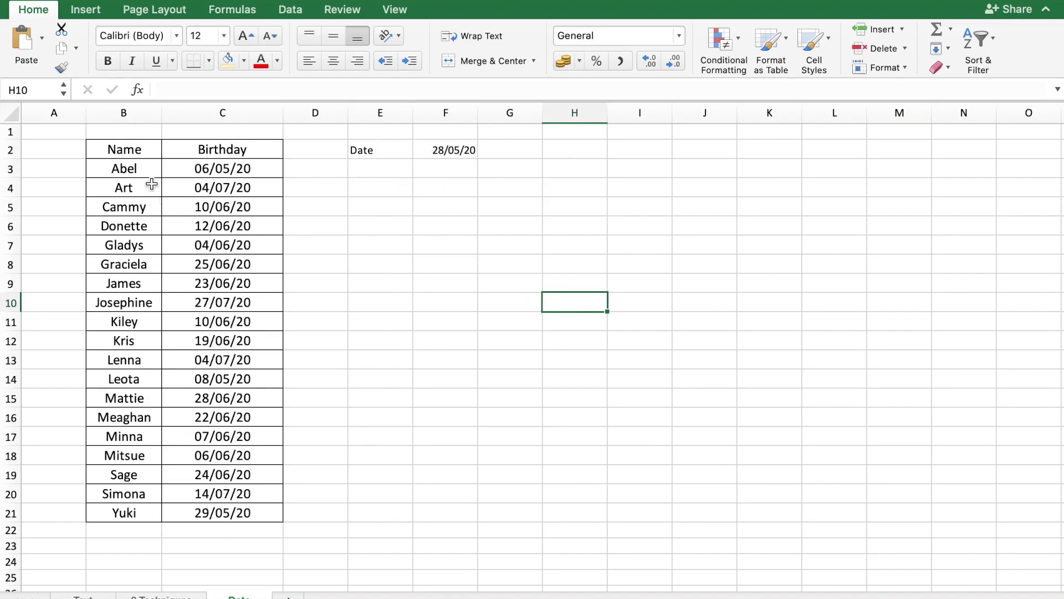
Select the names and birthdays B3:C21 and start a Classic formula-based conditional formatting rule
{"action": "left_click_drag", "start_coordinate": [142, 168], "coordinate": [225, 506]}
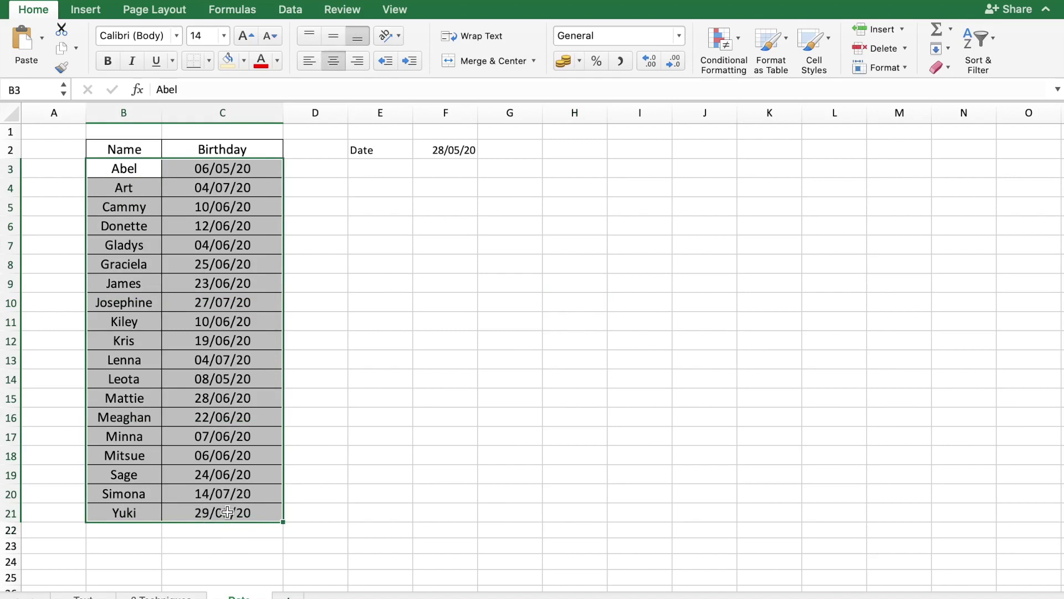
{"action": "left_click", "coordinate": [737, 38]}
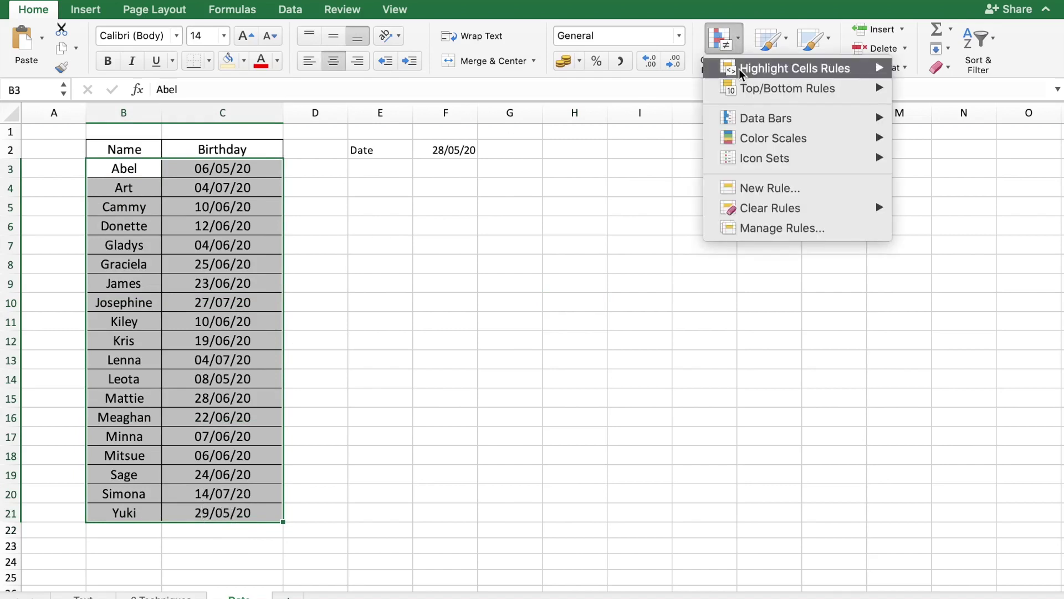
{"action": "left_click", "coordinate": [746, 192]}
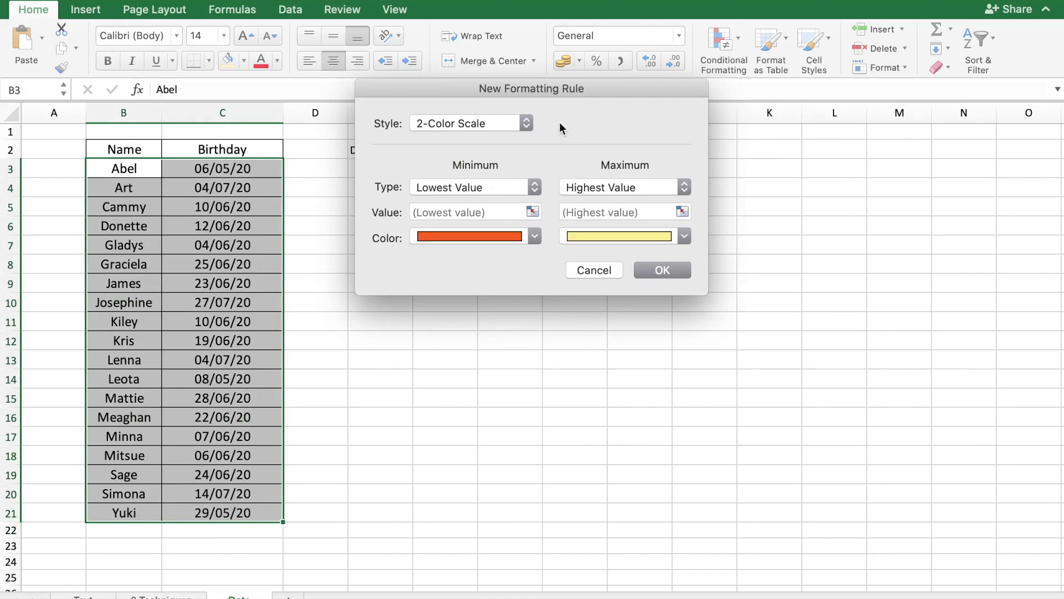
{"action": "left_click", "coordinate": [527, 123]}
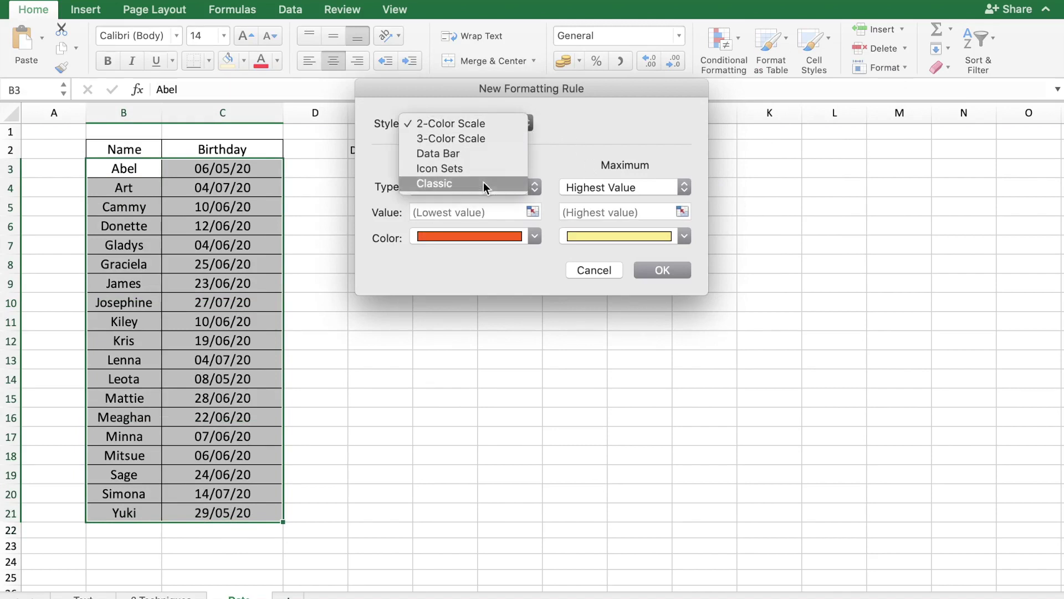
{"action": "left_click", "coordinate": [483, 182]}
{"action": "left_click", "coordinate": [477, 162]}
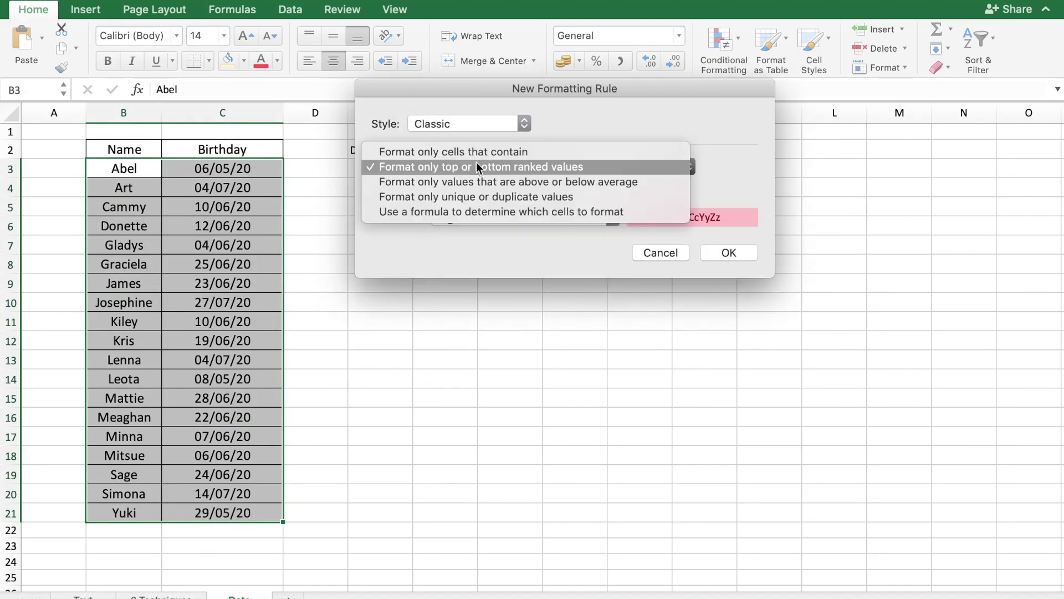
{"action": "left_click", "coordinate": [462, 209]}
Enter the rule formula =$C3=$F$2 with Green Fill with Dark Green Text and apply it
{"action": "left_click", "coordinate": [438, 191]}
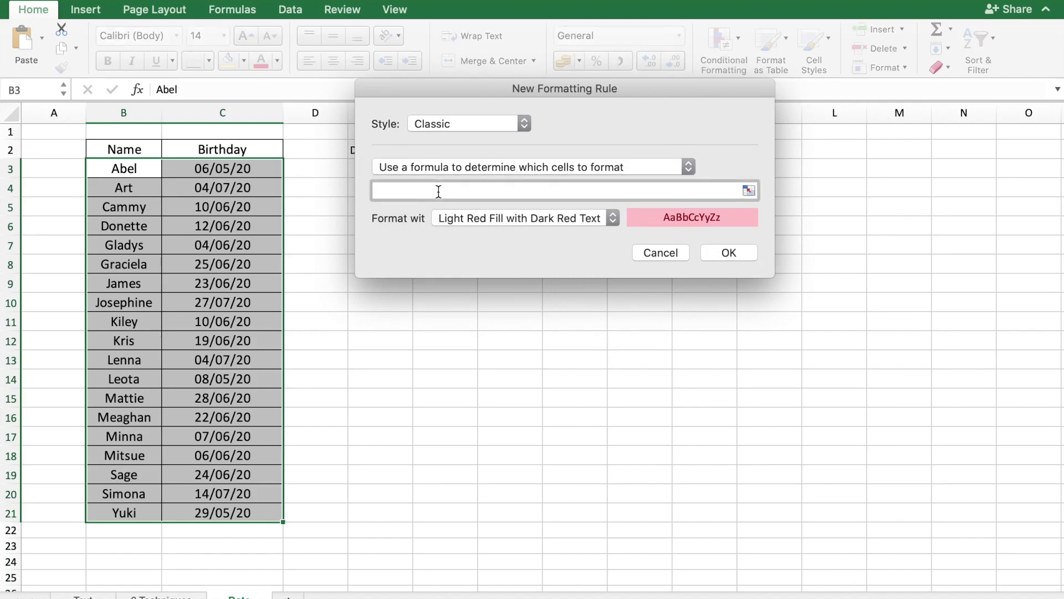
{"action": "type", "text": "="}
{"action": "left_click", "coordinate": [236, 162]}
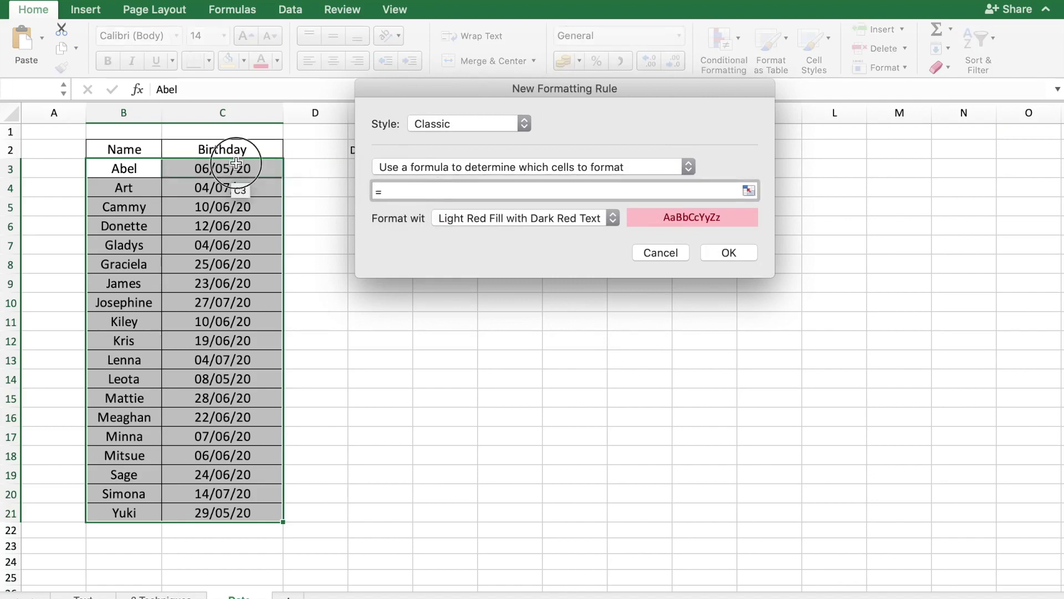
{"action": "left_click", "coordinate": [403, 192]}
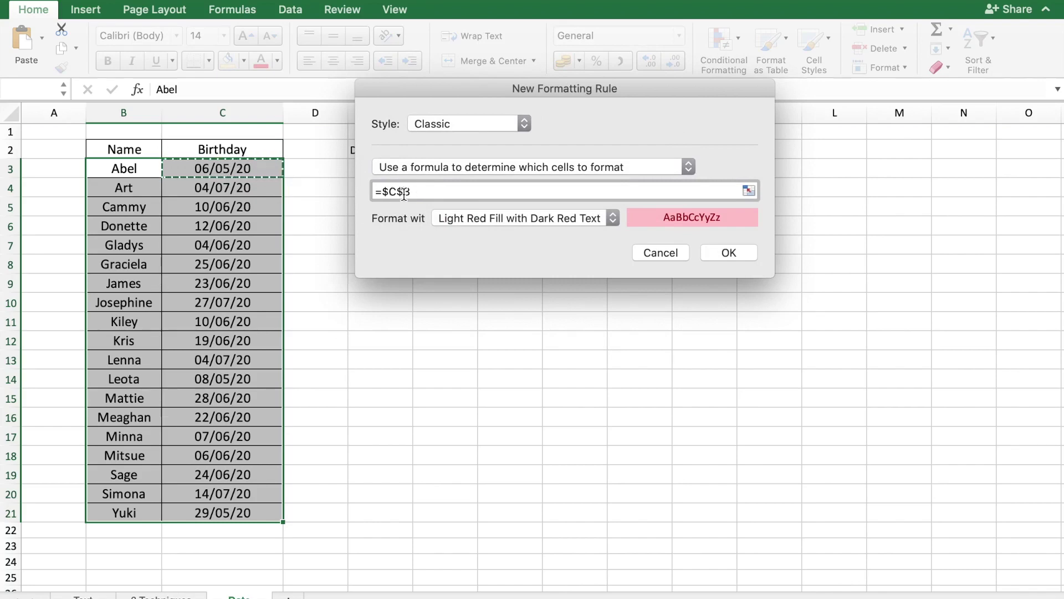
{"action": "key", "text": "BackSpace"}
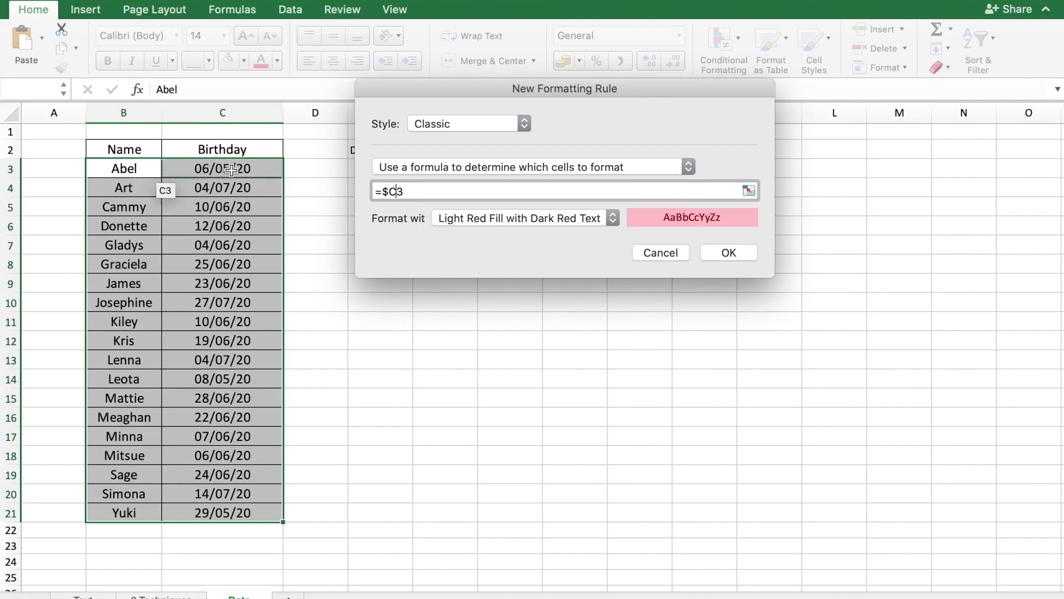
{"action": "type", "text": "="}
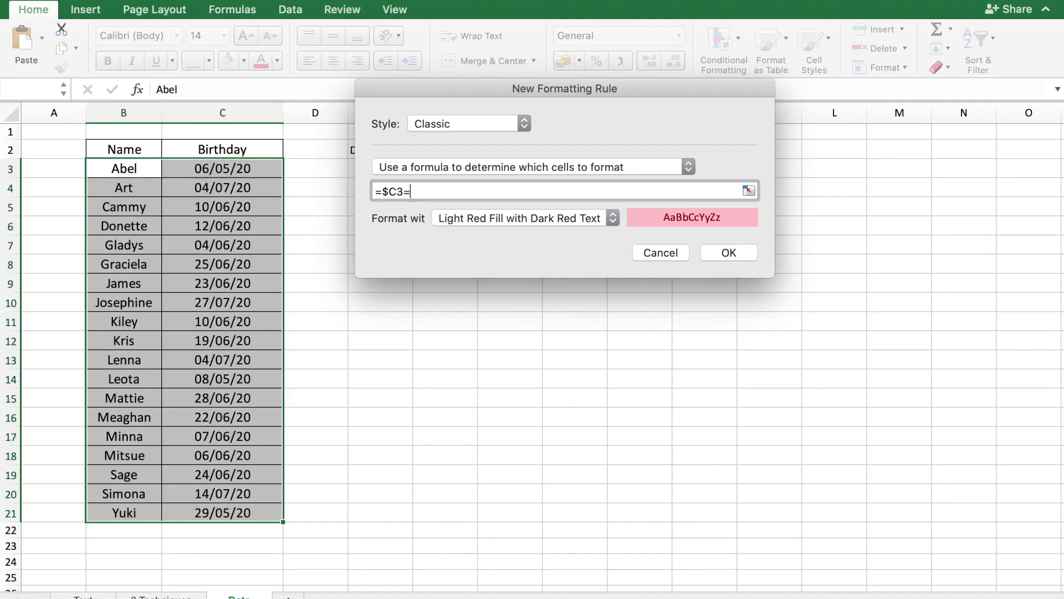
{"action": "left_click_drag", "start_coordinate": [474, 92], "coordinate": [613, 160]}
{"action": "left_click", "coordinate": [440, 149]}
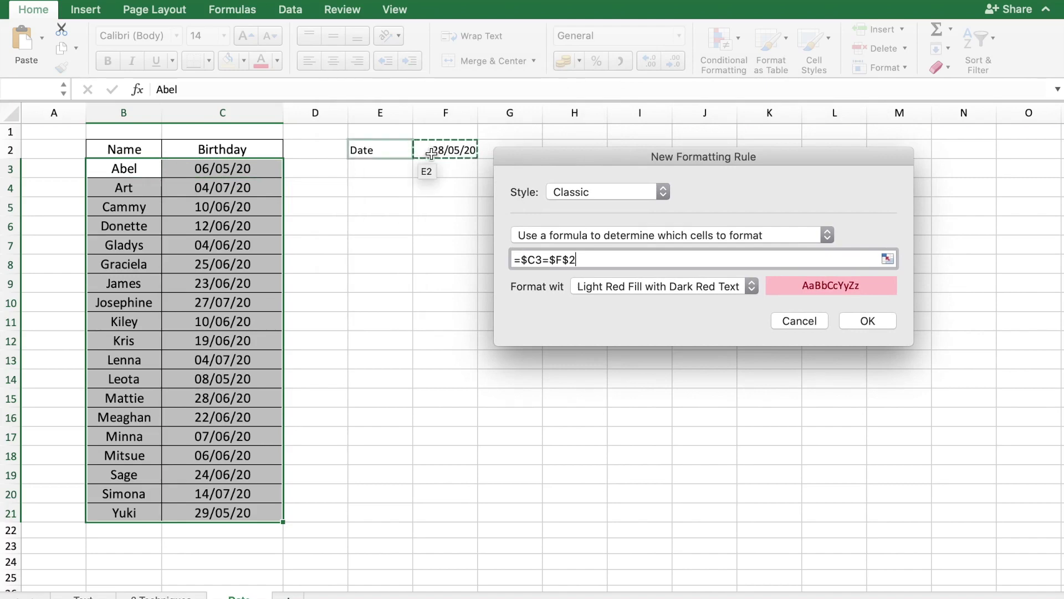
{"action": "left_click", "coordinate": [749, 289]}
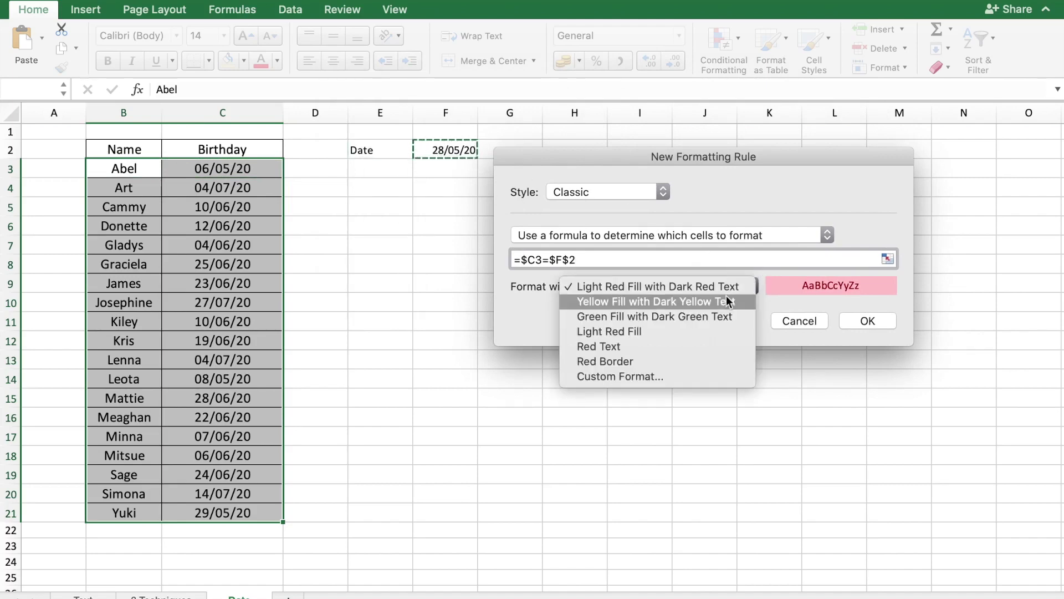
{"action": "left_click", "coordinate": [712, 311]}
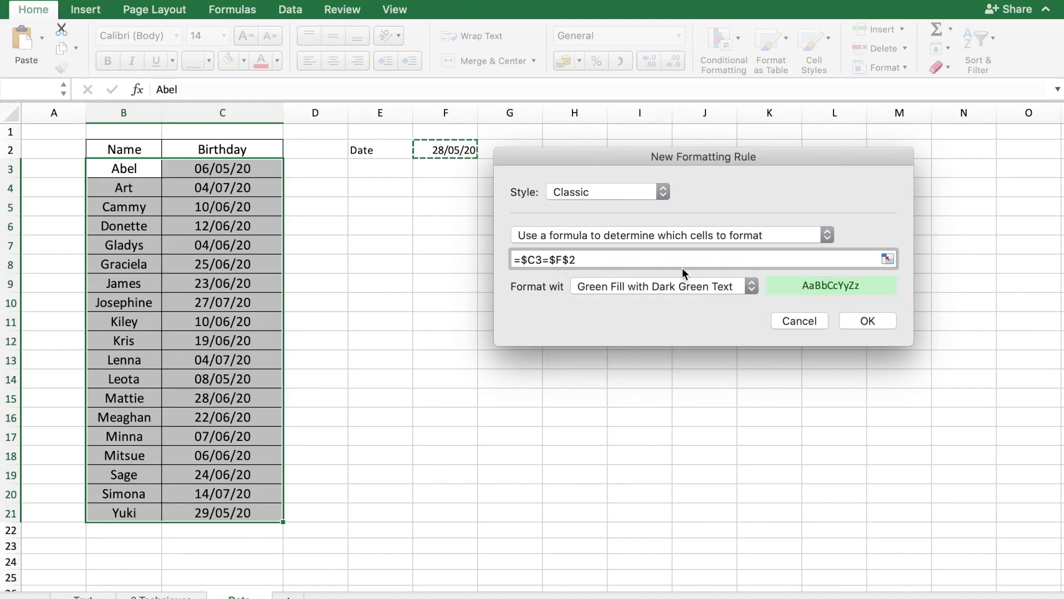
{"action": "left_click", "coordinate": [856, 320]}
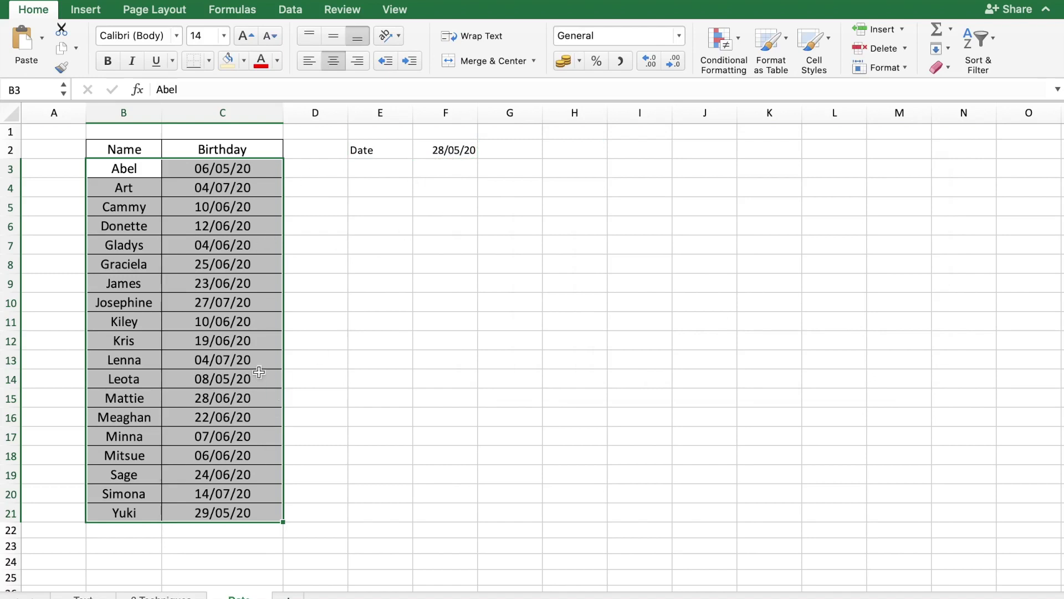
Replace F2's TODAY formula with the test date 28/06/20 to check the green highlighting
{"action": "left_click", "coordinate": [455, 150]}
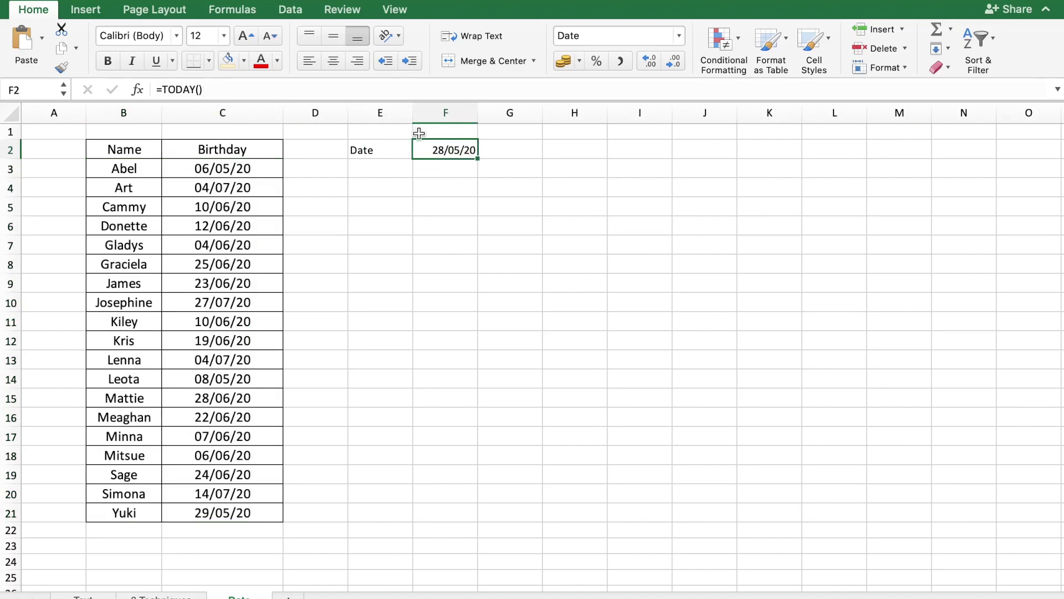
{"action": "key", "text": "F2"}
{"action": "type", "text": "28/"}
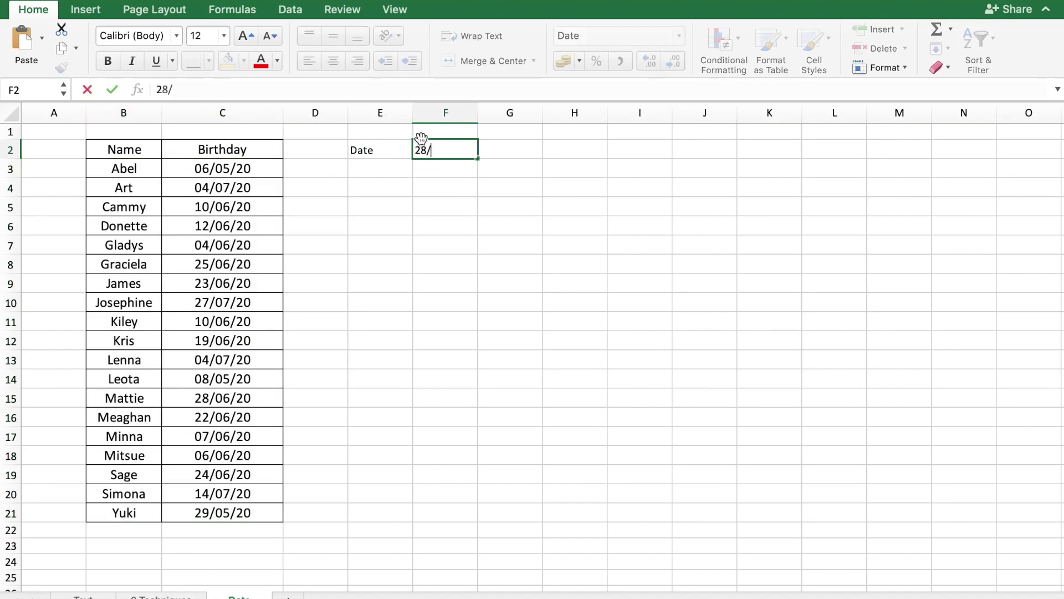
{"action": "type", "text": "06/20"}
{"action": "key", "text": "Return"}
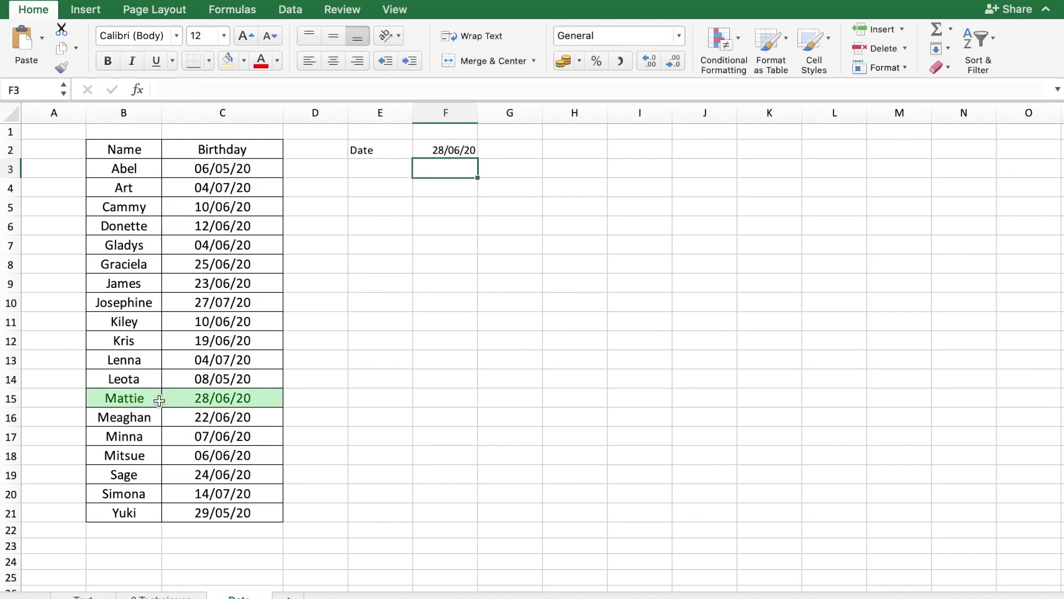
{"action": "left_click", "coordinate": [466, 145]}
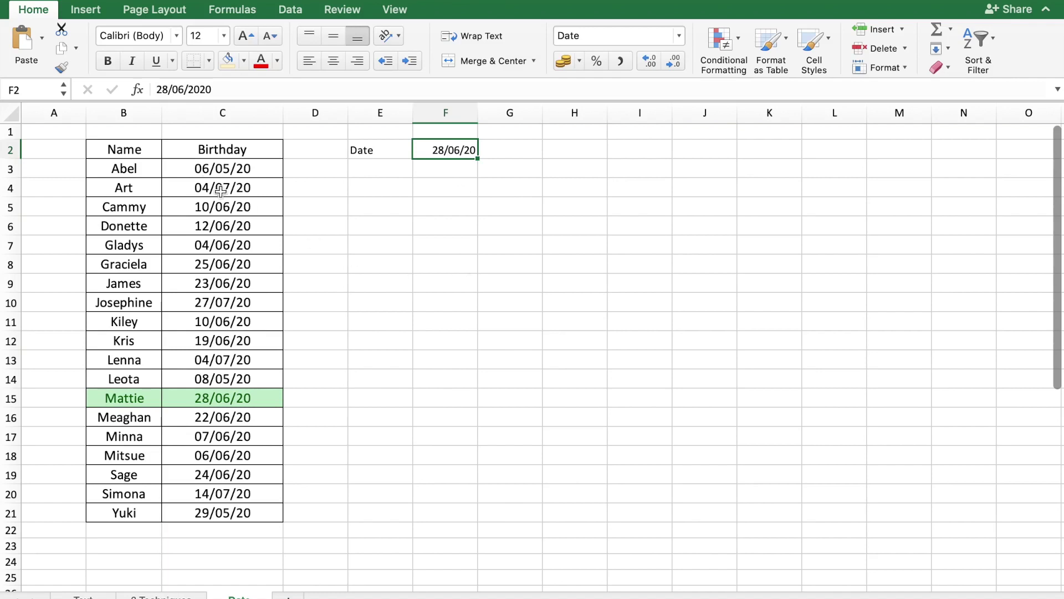
Reselect the names and birthdays and start a new Classic formula-based rule
{"action": "left_click_drag", "start_coordinate": [125, 166], "coordinate": [231, 511]}
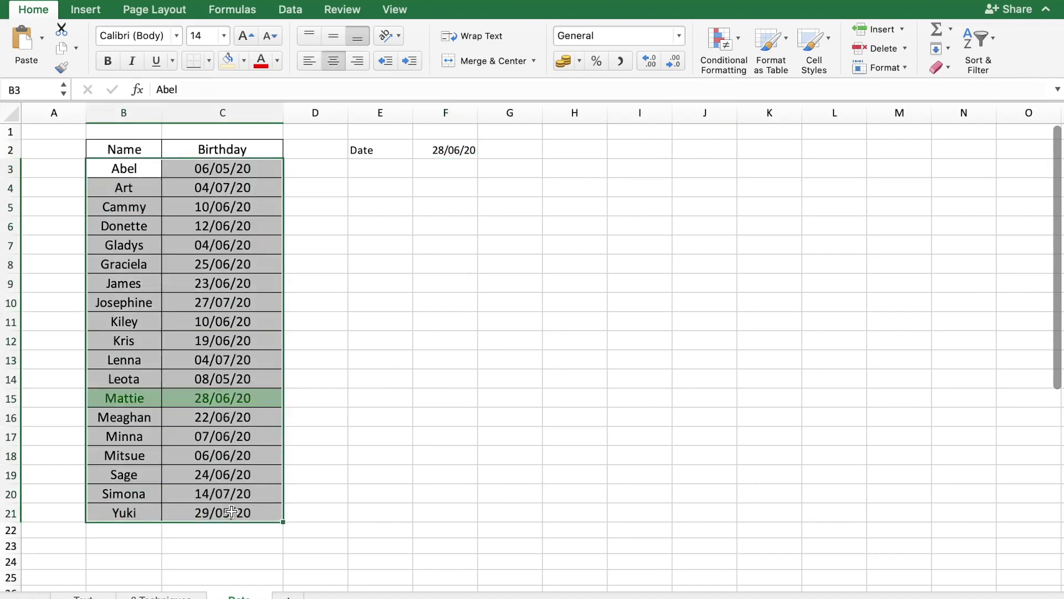
{"action": "left_click", "coordinate": [731, 53]}
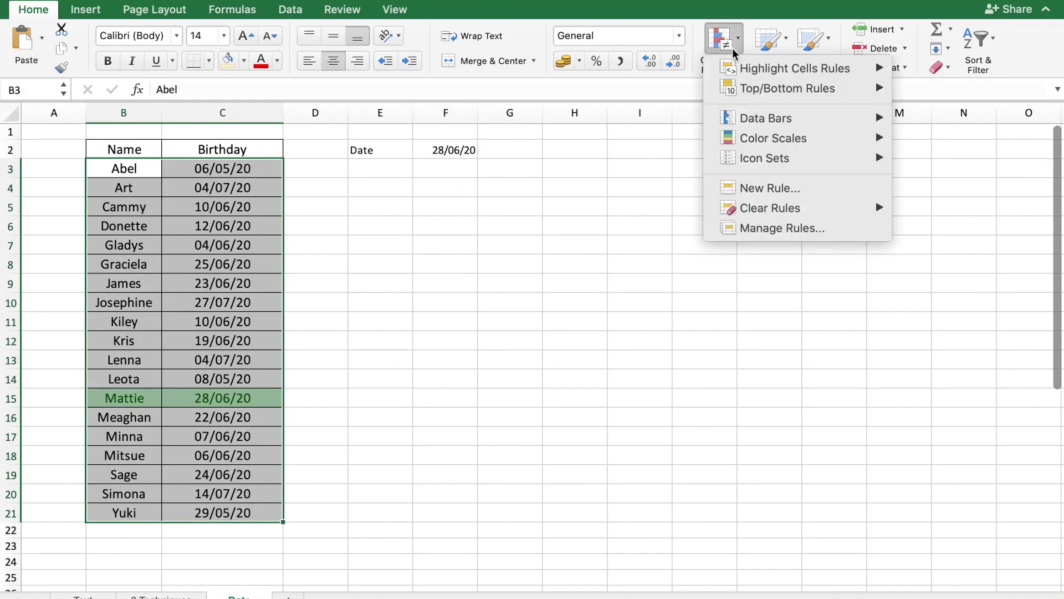
{"action": "left_click", "coordinate": [798, 187]}
{"action": "left_click", "coordinate": [527, 123]}
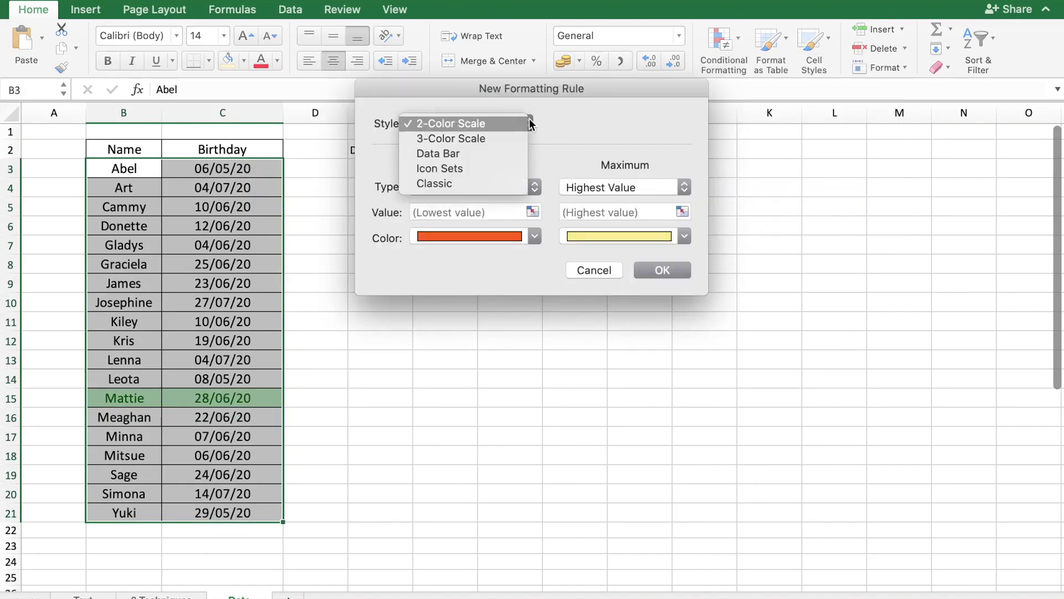
{"action": "left_click", "coordinate": [458, 181]}
{"action": "left_click", "coordinate": [493, 168]}
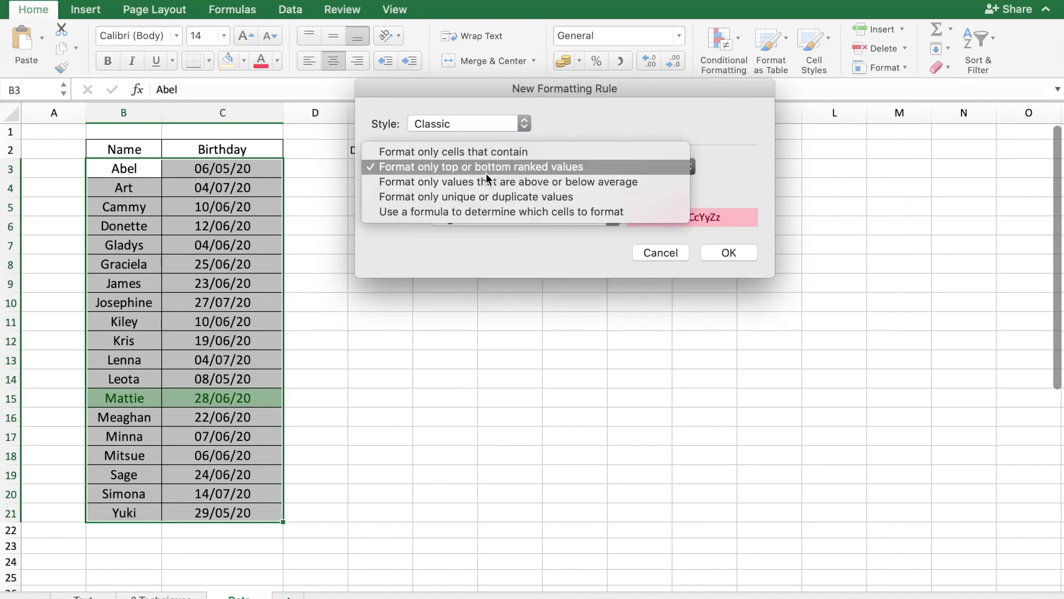
{"action": "left_click", "coordinate": [482, 212]}
Begin the rule formula with =AND($C3>$F$2, comparing each birthday to F2
{"action": "left_click", "coordinate": [438, 190]}
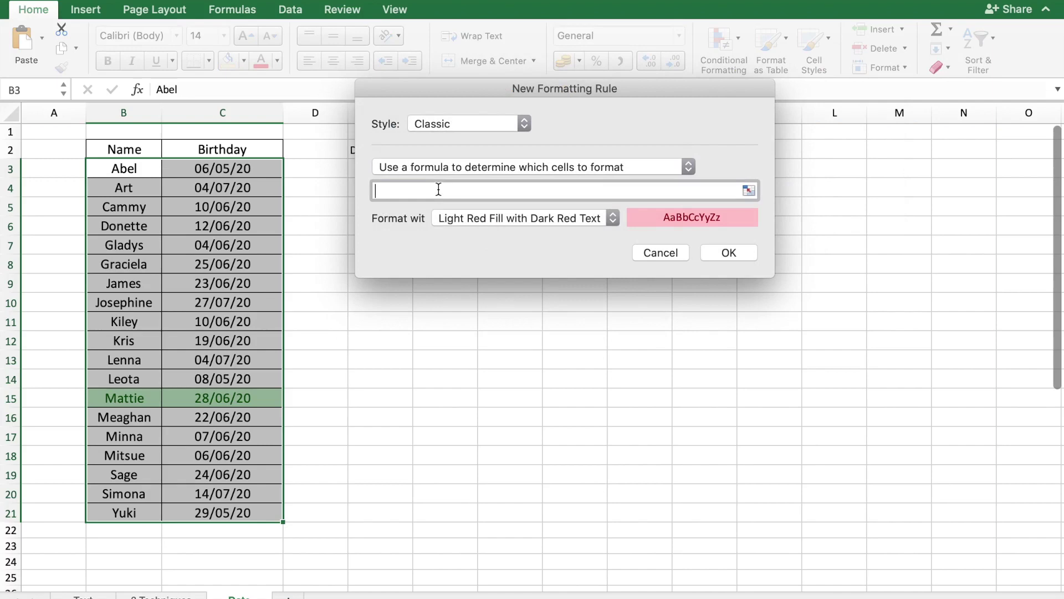
{"action": "type", "text": "=AND("}
{"action": "left_click", "coordinate": [227, 169]}
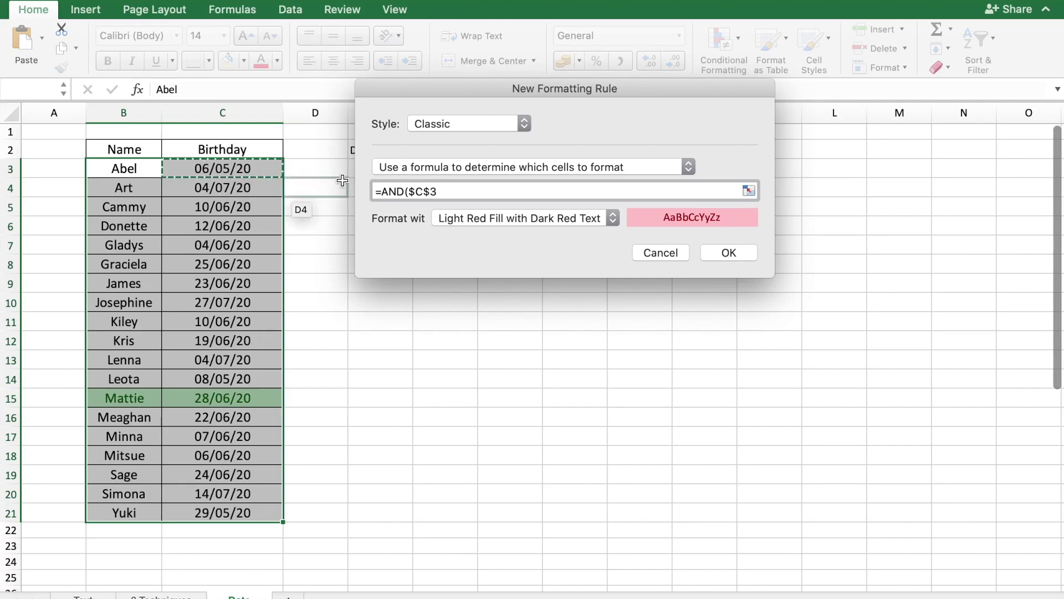
{"action": "left_click", "coordinate": [431, 192]}
{"action": "key", "text": "BackSpace"}
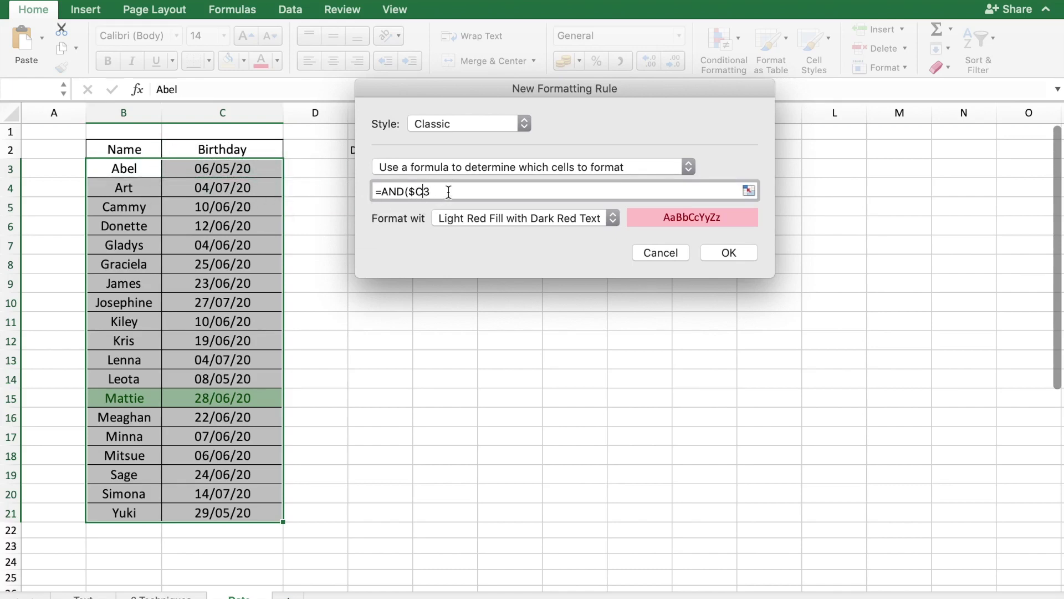
{"action": "type", "text": ">"}
{"action": "left_click_drag", "start_coordinate": [414, 82], "coordinate": [577, 106]}
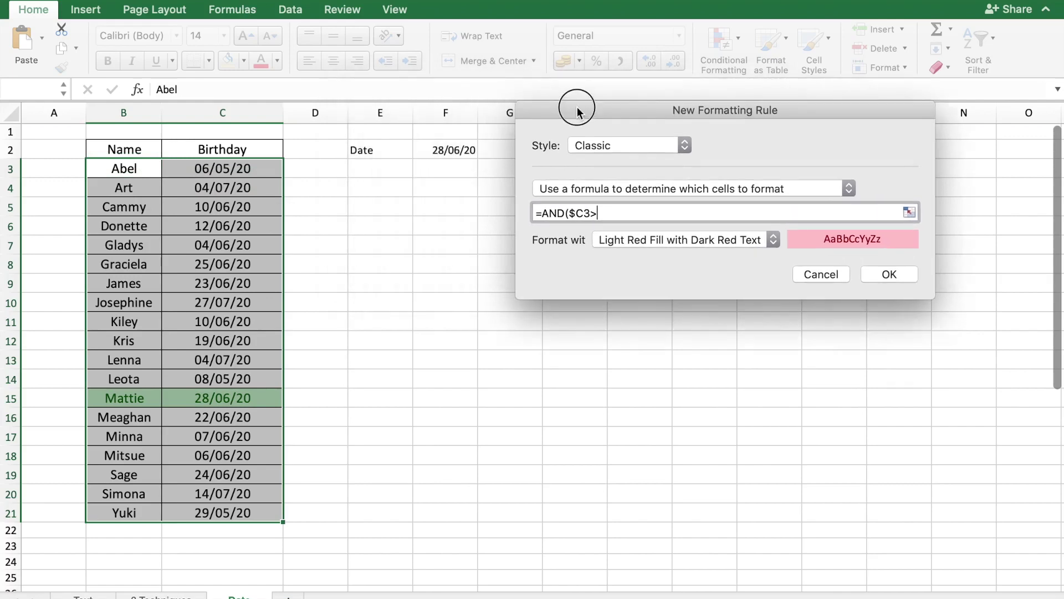
{"action": "left_click", "coordinate": [434, 151]}
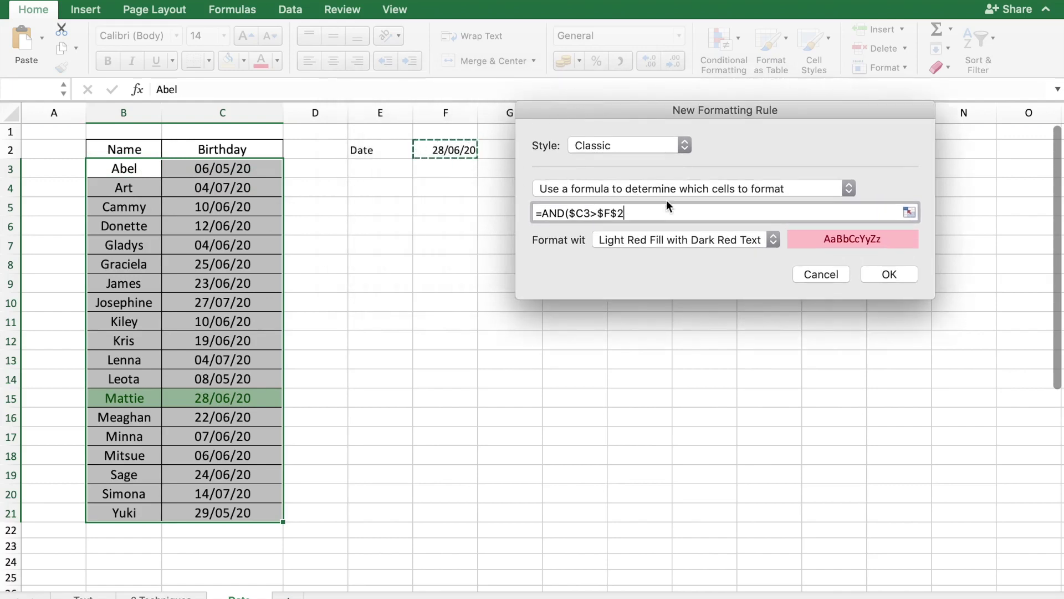
{"action": "type", "text": ","}
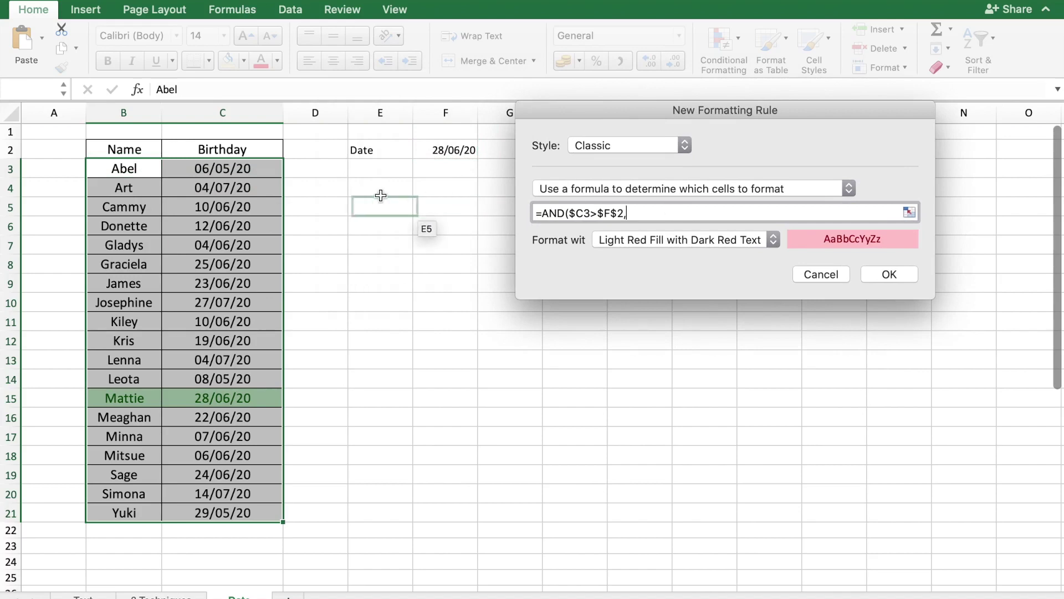
Complete it with $C3<($F$2+7)) and apply Yellow Fill with Dark Yellow Text
{"action": "left_click", "coordinate": [260, 169]}
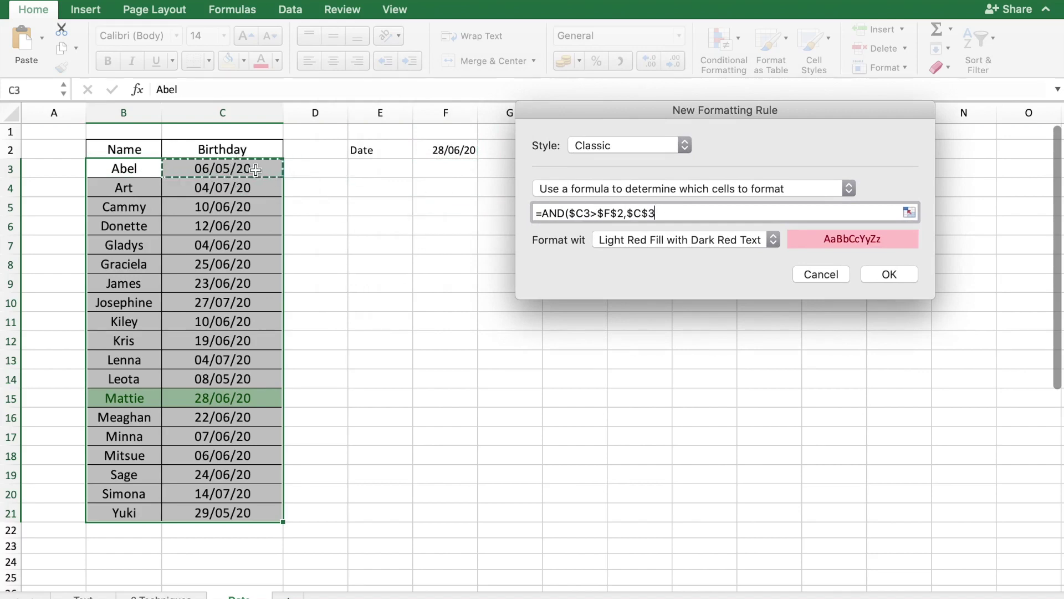
{"action": "left_click", "coordinate": [648, 213]}
{"action": "key", "text": "BackSpace"}
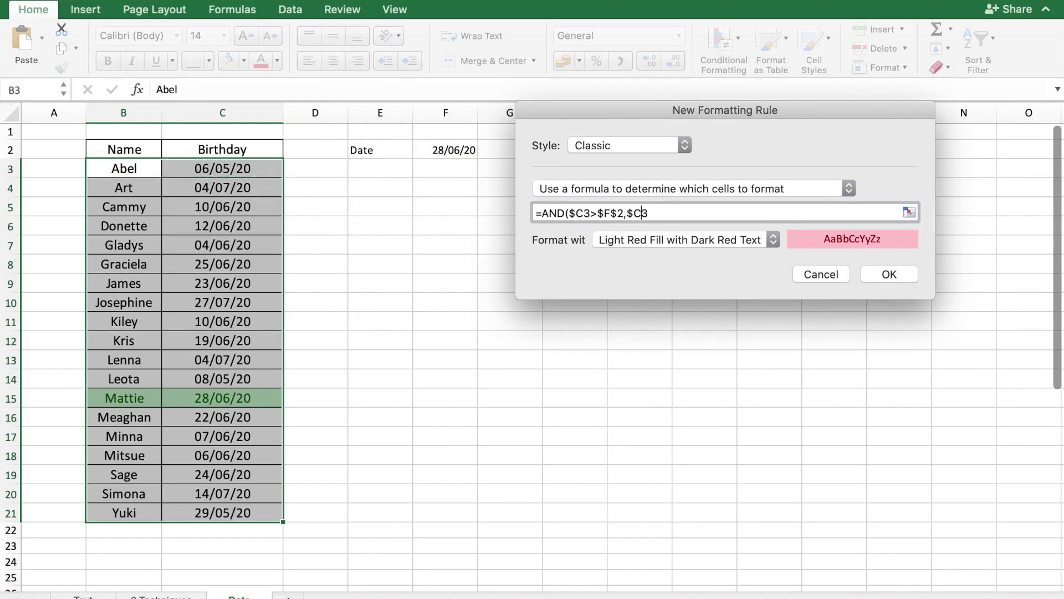
{"action": "left_click", "coordinate": [668, 213]}
{"action": "type", "text": "<("}
{"action": "left_click", "coordinate": [448, 149]}
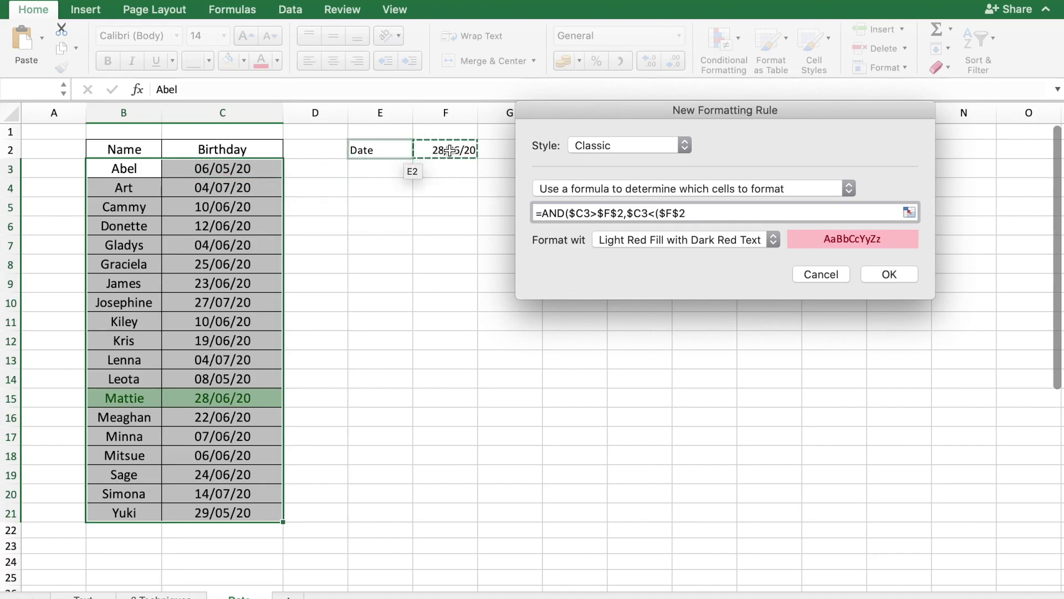
{"action": "type", "text": "+7"}
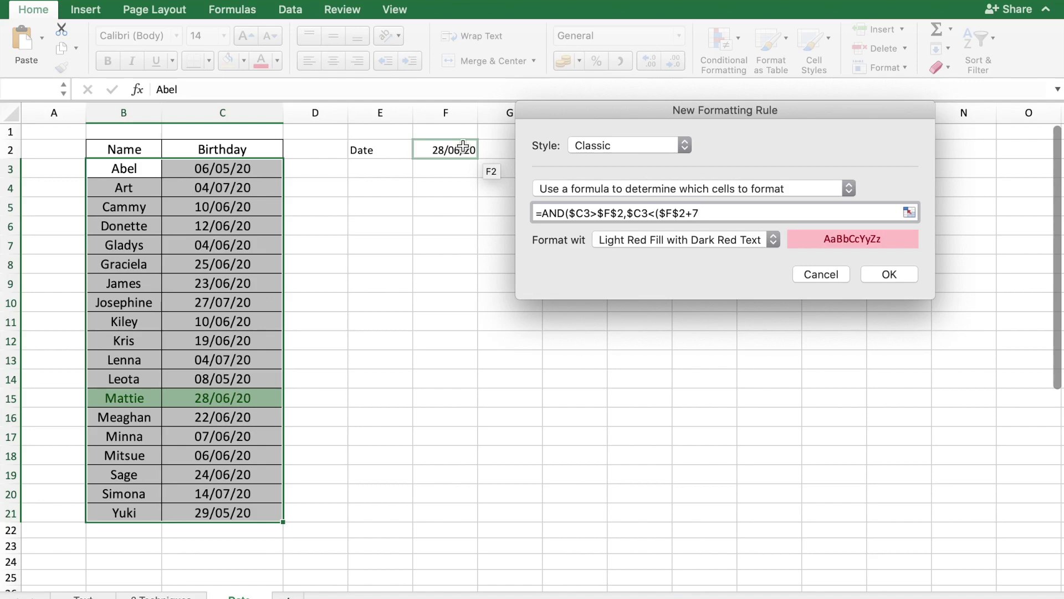
{"action": "type", "text": ")"}
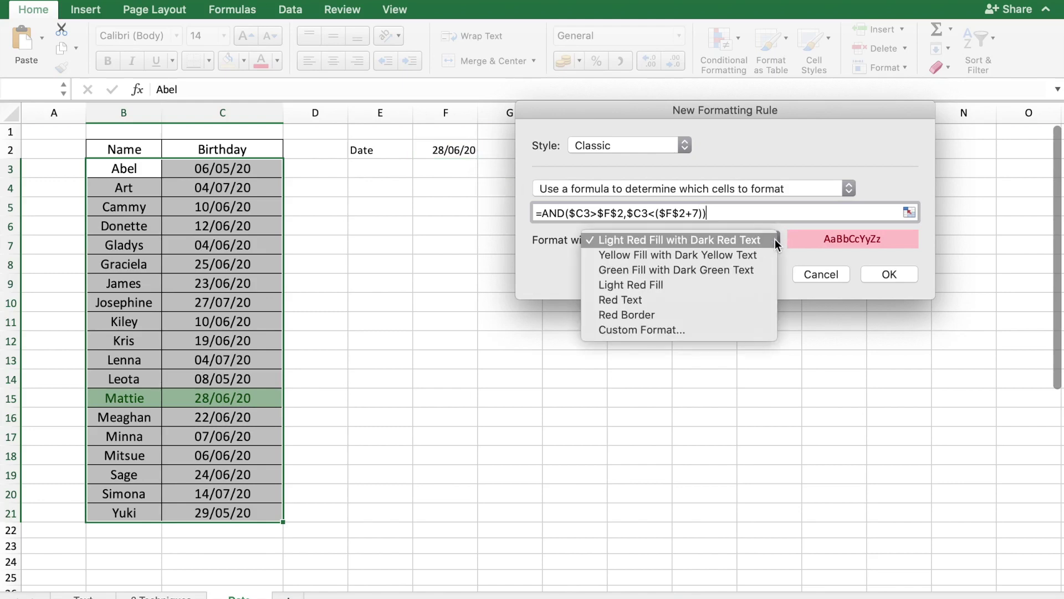
{"action": "left_click", "coordinate": [723, 256]}
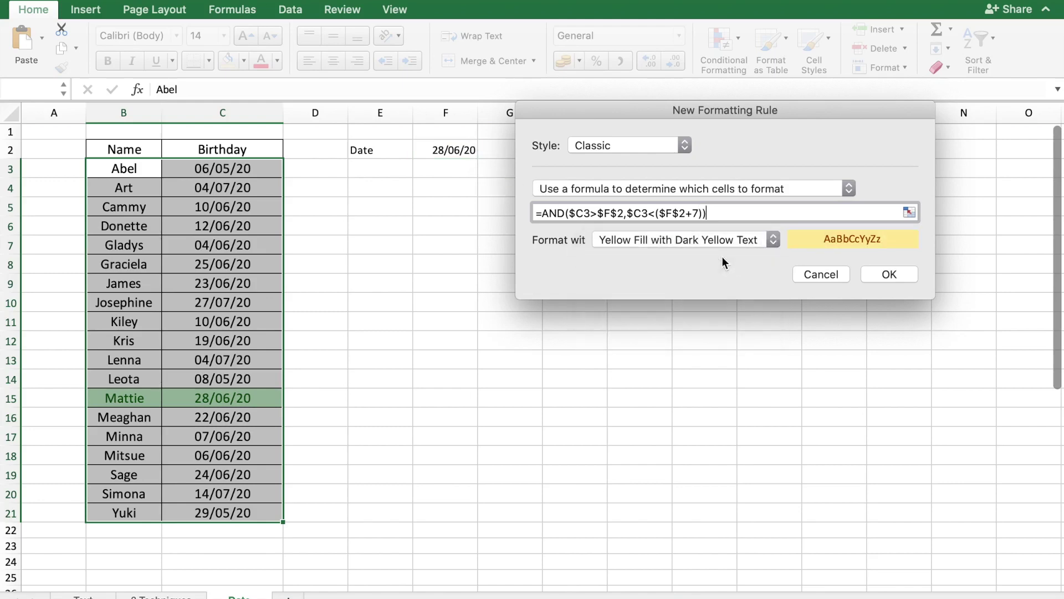
{"action": "left_click", "coordinate": [872, 271]}
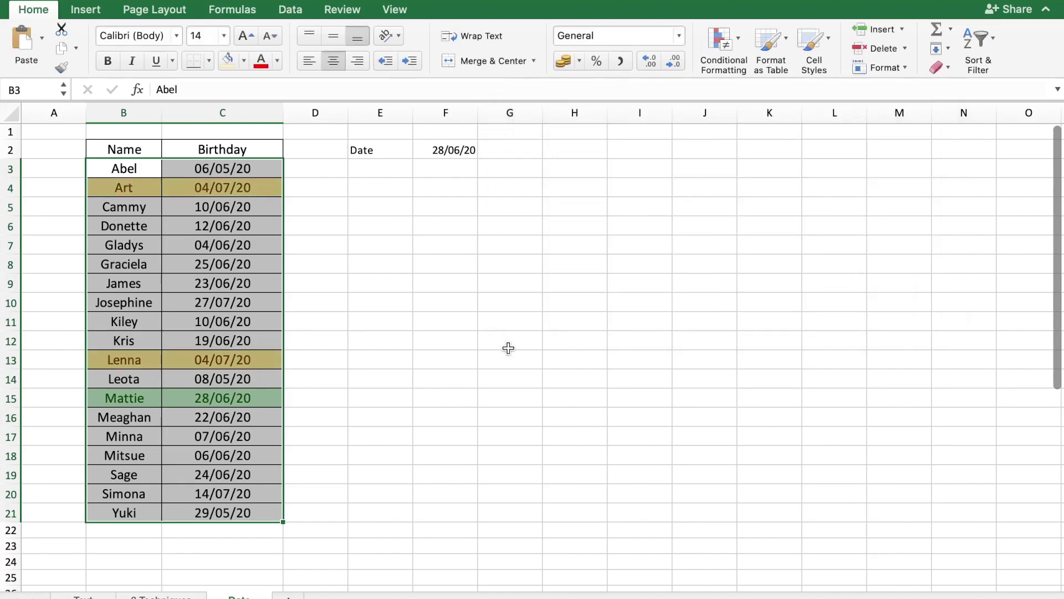
{"action": "left_click", "coordinate": [458, 342]}
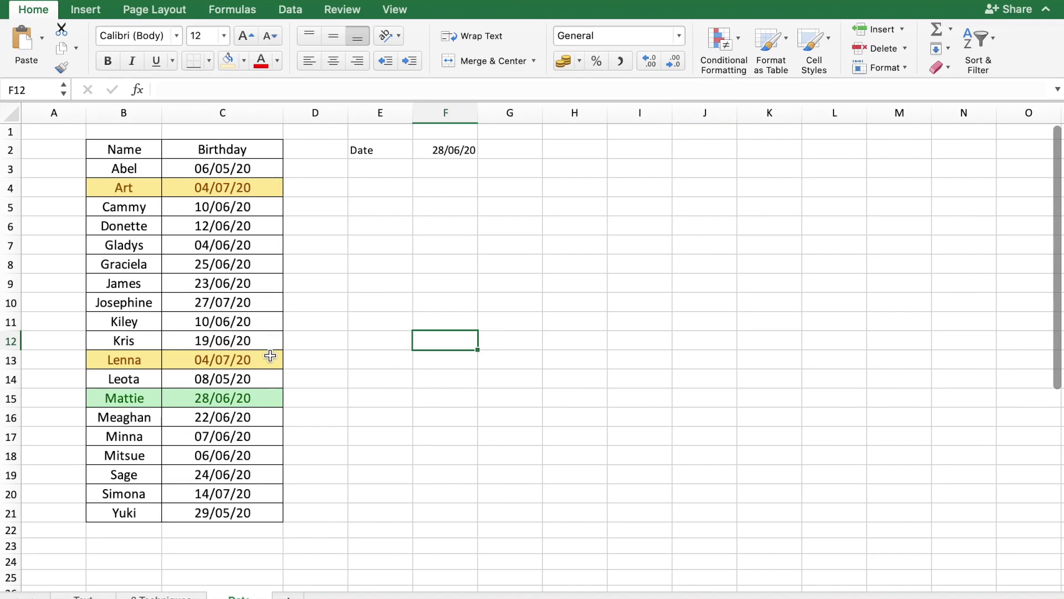
{"action": "left_click", "coordinate": [510, 283]}
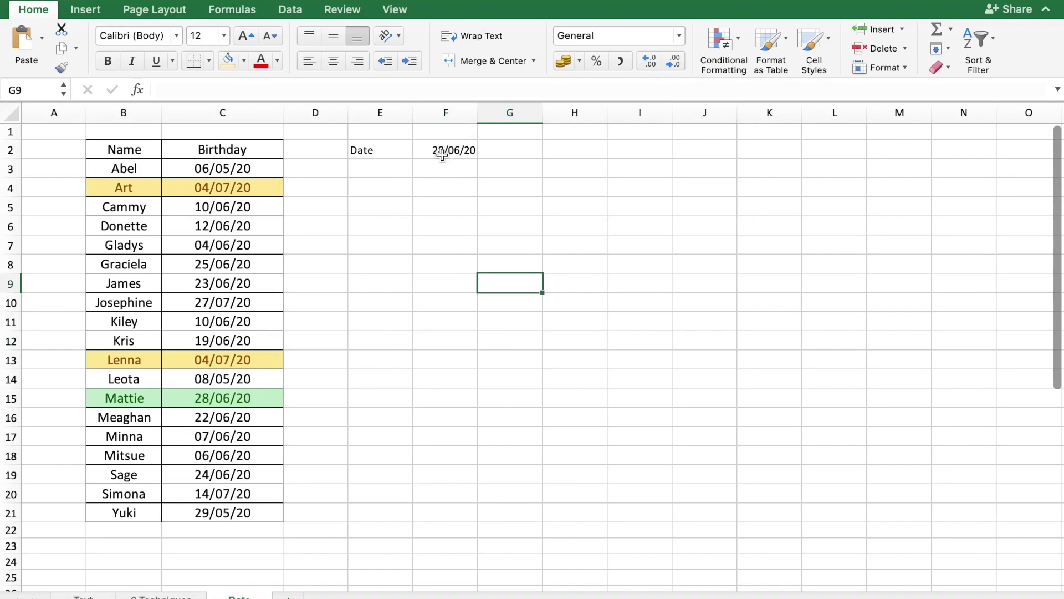
{"action": "left_click", "coordinate": [145, 170]}
{"action": "left_click_drag", "start_coordinate": [144, 170], "coordinate": [225, 514]}
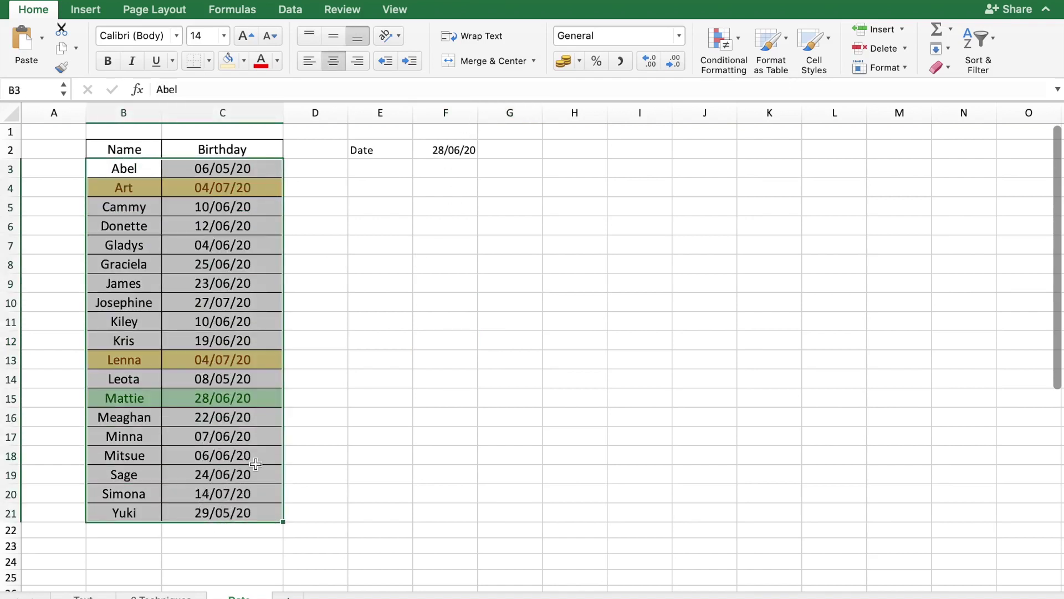
Start a third Classic conditional formatting rule that uses a formula
{"action": "left_click", "coordinate": [719, 44]}
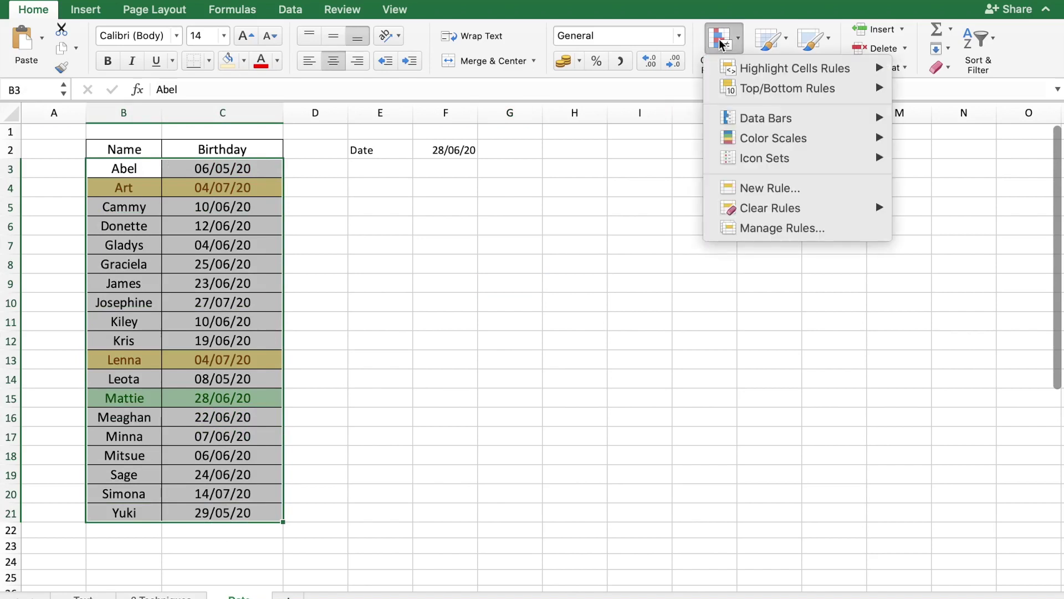
{"action": "left_click", "coordinate": [755, 189]}
{"action": "left_click", "coordinate": [521, 122]}
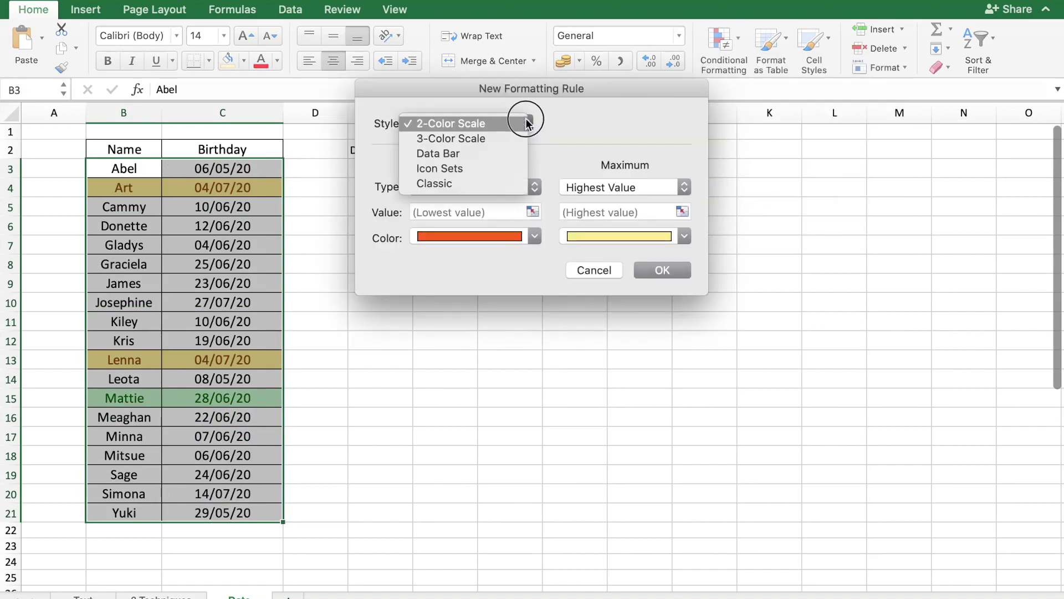
{"action": "left_click", "coordinate": [455, 183]}
{"action": "left_click", "coordinate": [485, 167]}
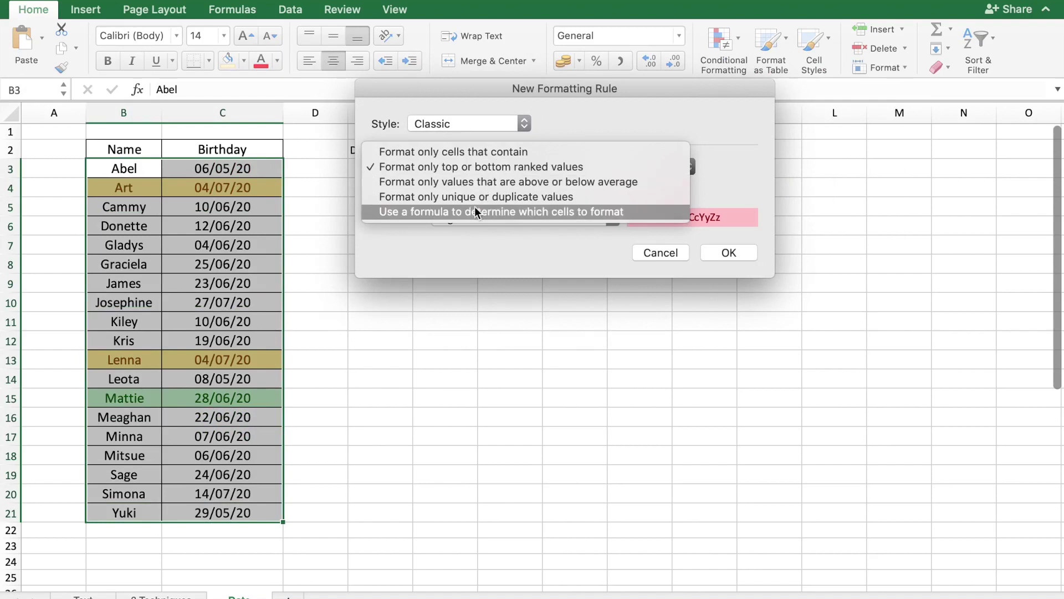
{"action": "left_click", "coordinate": [474, 211]}
Build the formula =AND($C$3>($F$2-3),$C$3<$F$2) using C3 and F2 references
{"action": "left_click", "coordinate": [432, 190]}
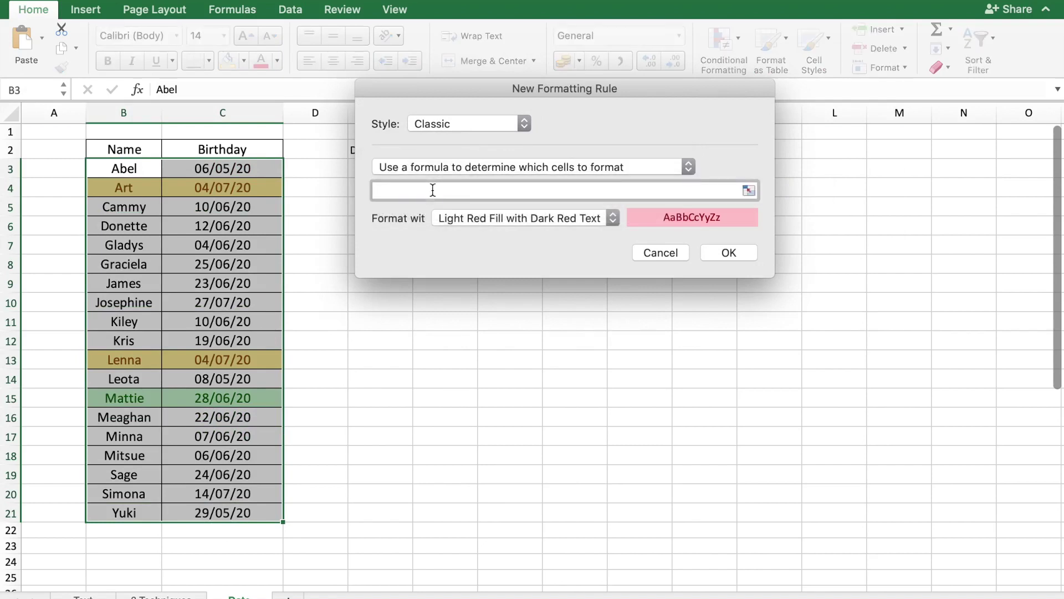
{"action": "type", "text": "=AND("}
{"action": "left_click_drag", "start_coordinate": [477, 82], "coordinate": [624, 131]}
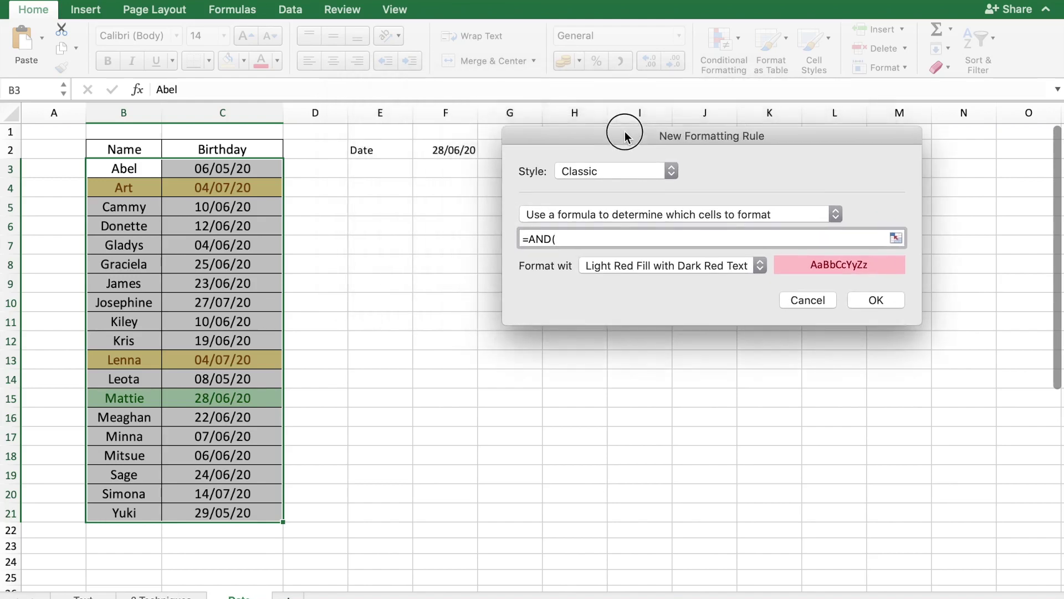
{"action": "left_click", "coordinate": [229, 168]}
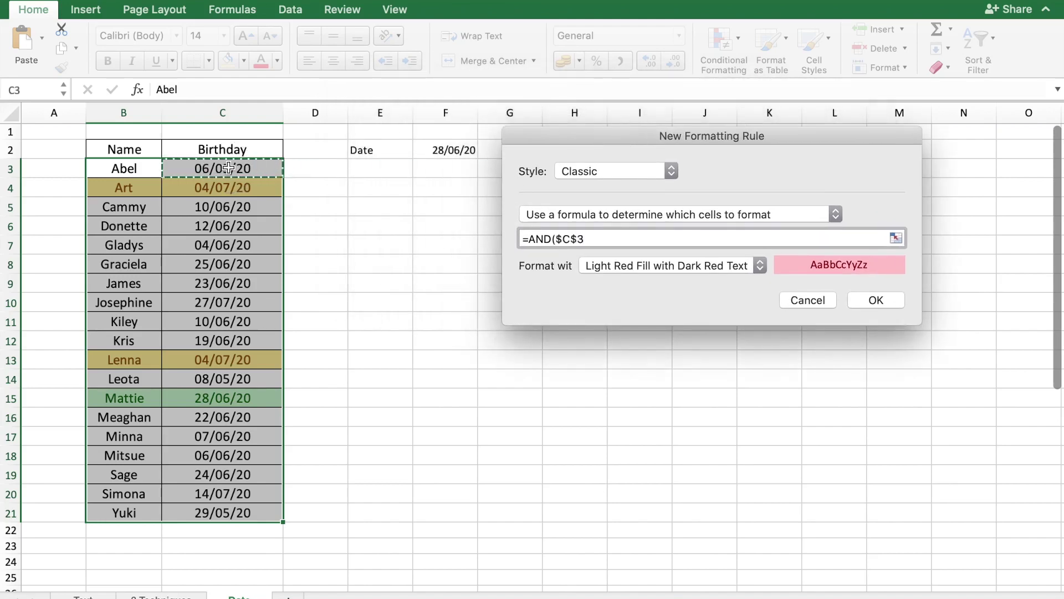
{"action": "type", "text": ">"}
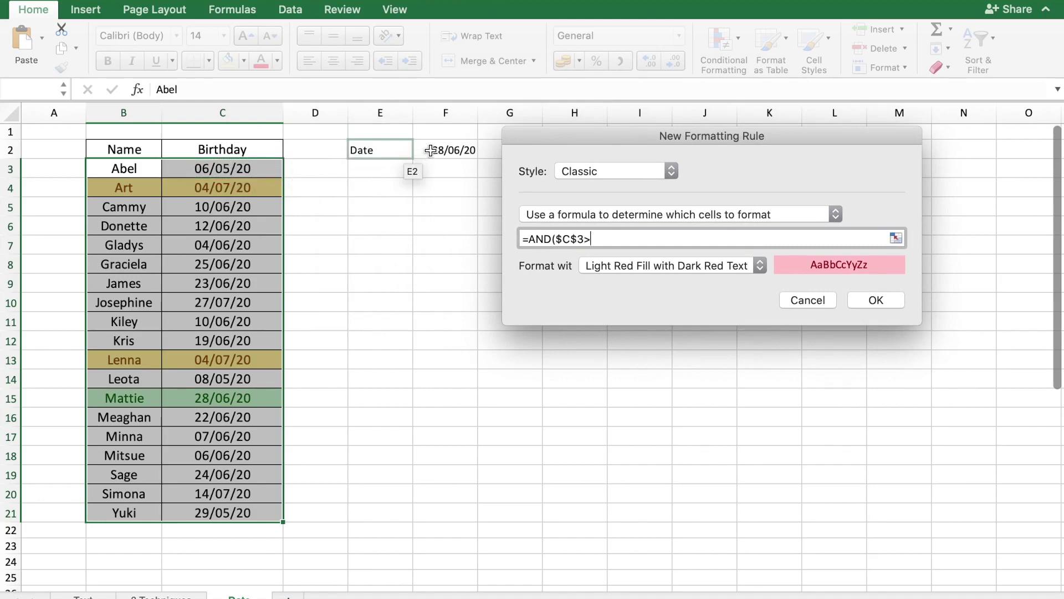
{"action": "type", "text": "("}
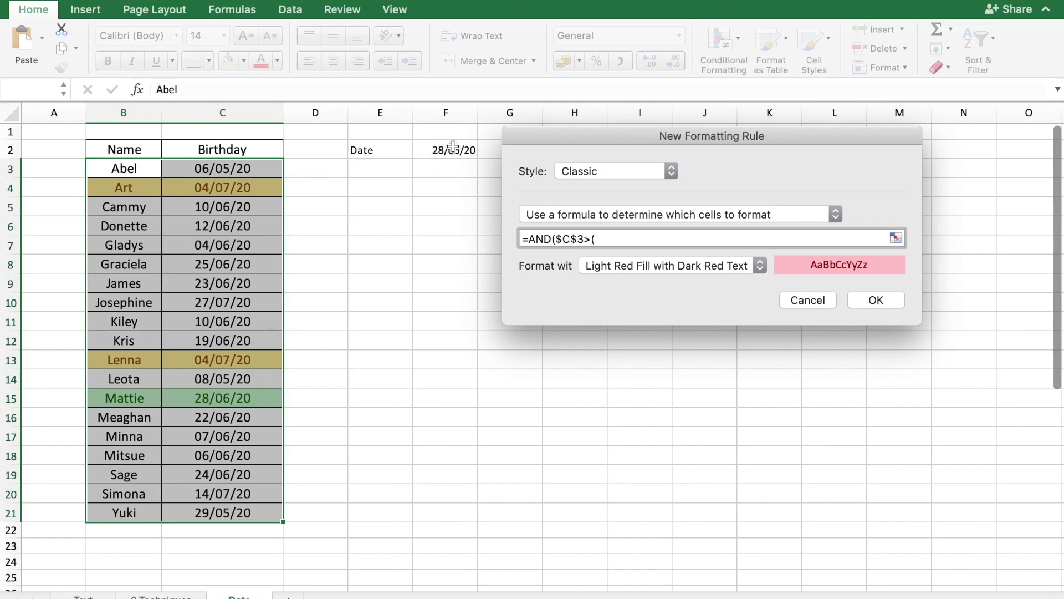
{"action": "left_click", "coordinate": [450, 149]}
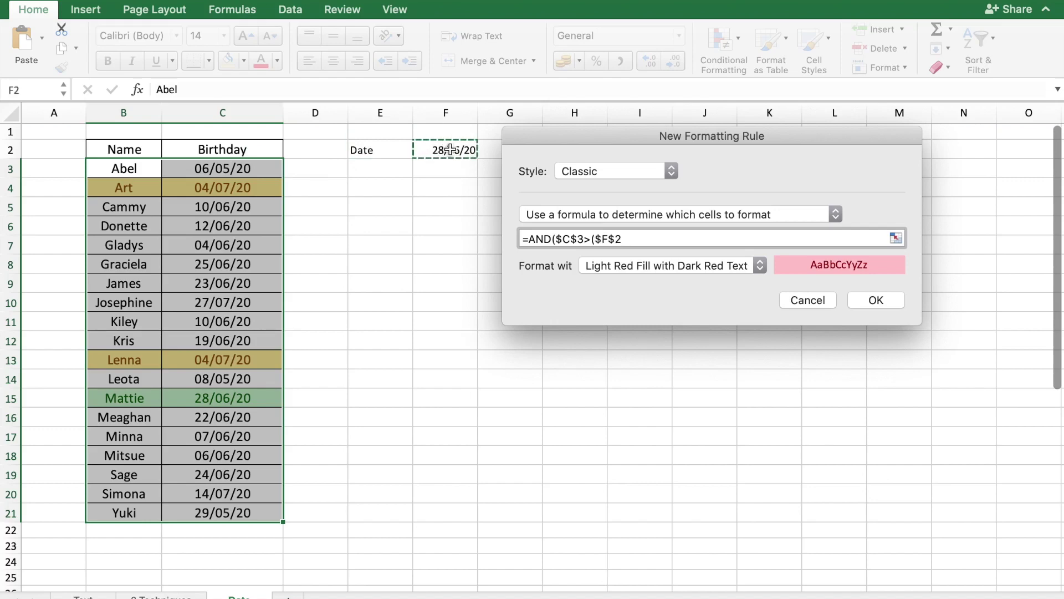
{"action": "type", "text": "-3"}
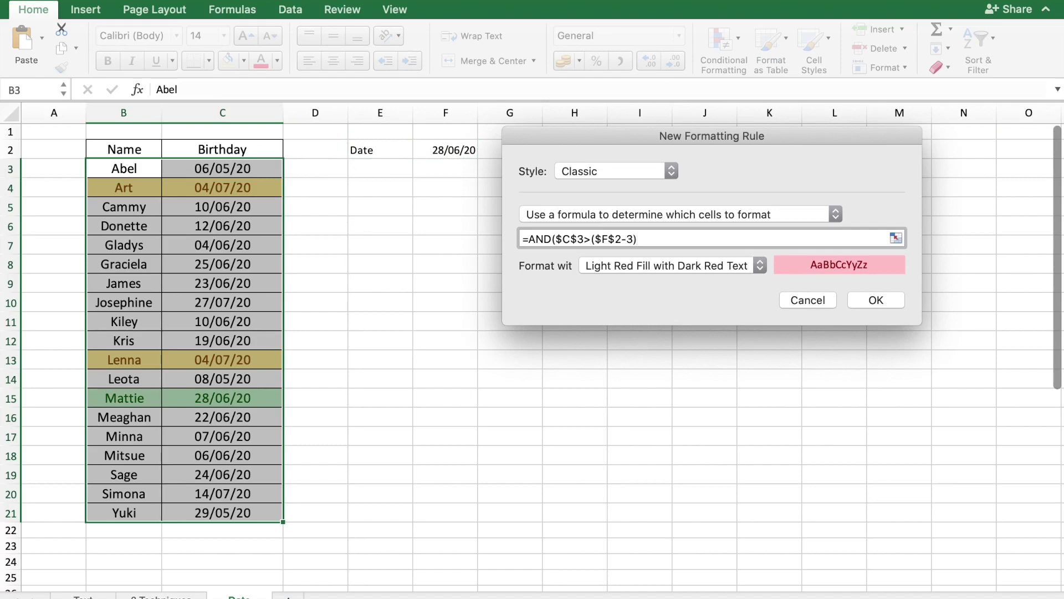
{"action": "type", "text": "),"}
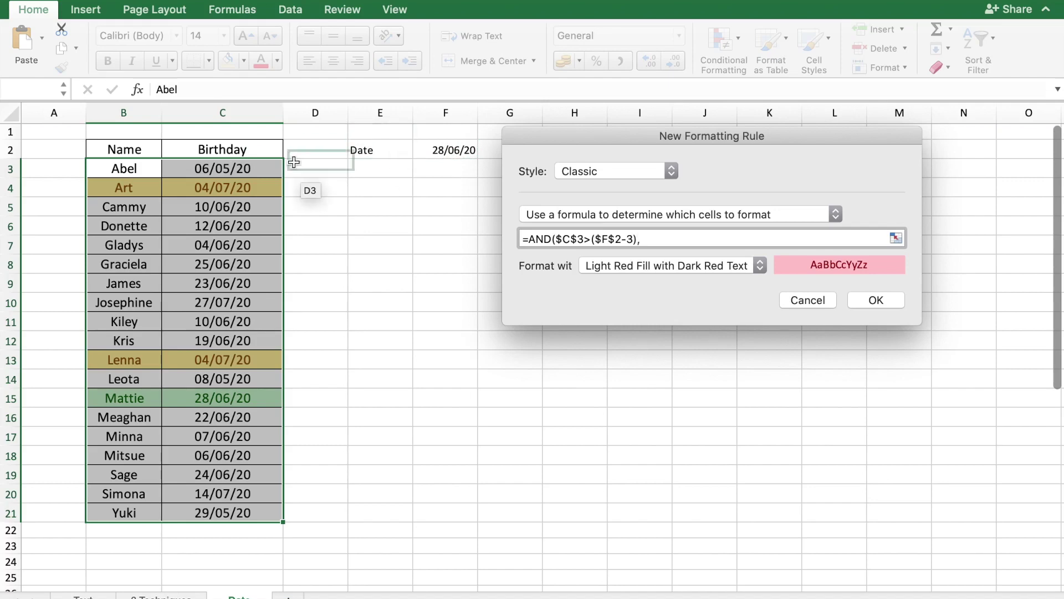
{"action": "left_click", "coordinate": [268, 169]}
{"action": "left_click", "coordinate": [575, 238]}
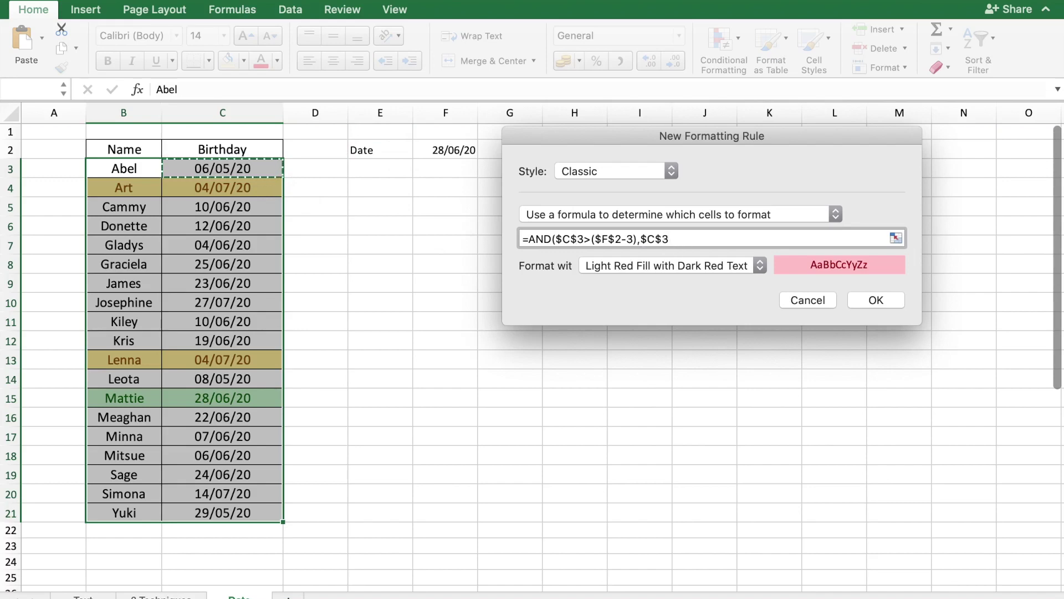
{"action": "type", "text": "<"}
{"action": "left_click", "coordinate": [451, 151]}
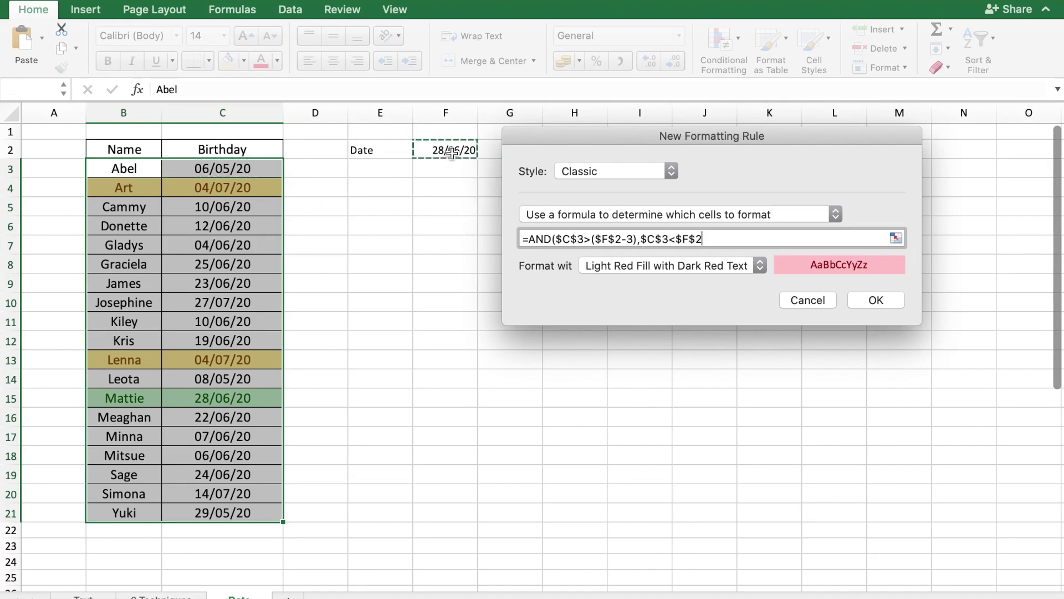
{"action": "type", "text": ")"}
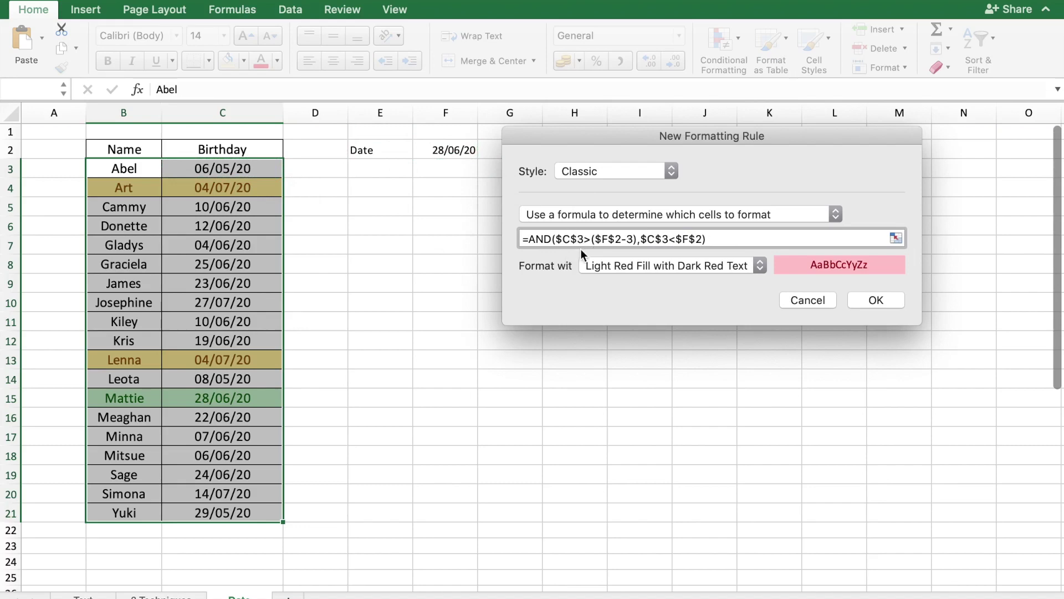
Change the formula to =AND($C3>($F$2-4),$C3<$F$2) and apply the light red rule
{"action": "key", "text": "BackSpace"}
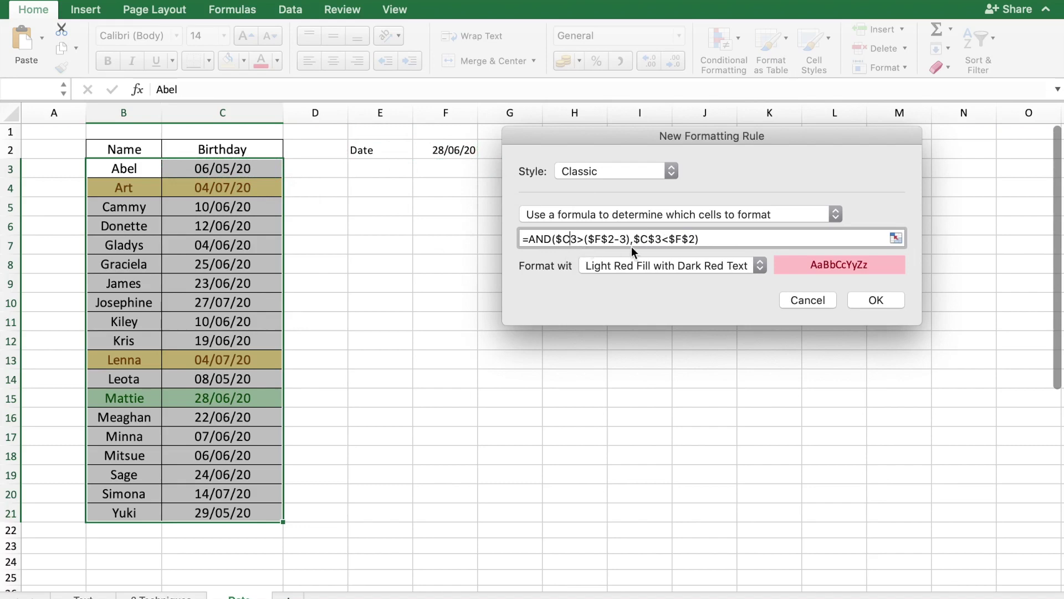
{"action": "left_click", "coordinate": [657, 239]}
{"action": "key", "text": "BackSpace"}
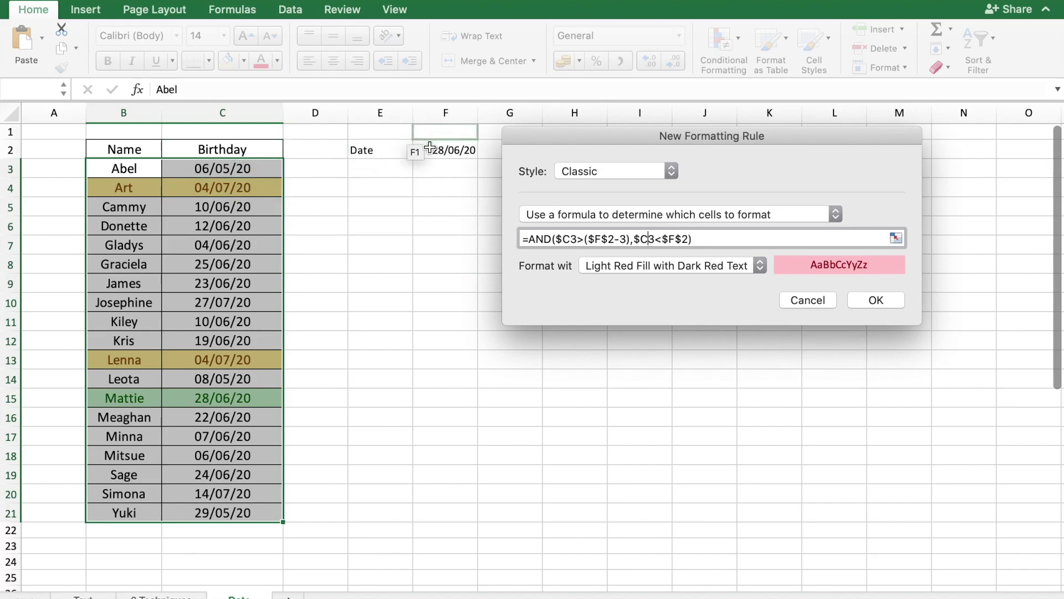
{"action": "left_click", "coordinate": [624, 241]}
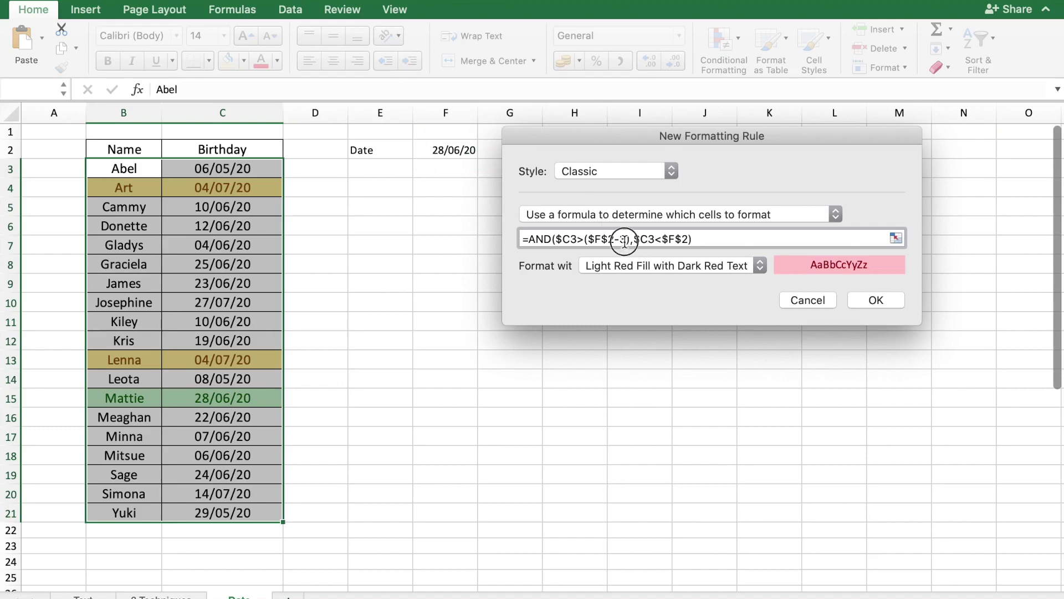
{"action": "key", "text": "BackSpace"}
{"action": "type", "text": "4"}
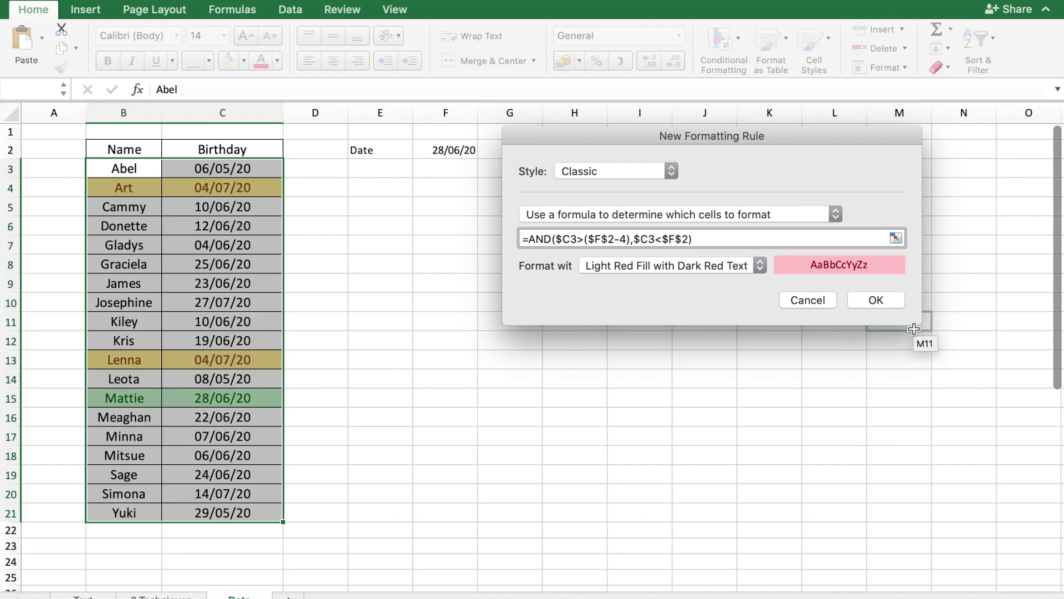
{"action": "left_click", "coordinate": [860, 299]}
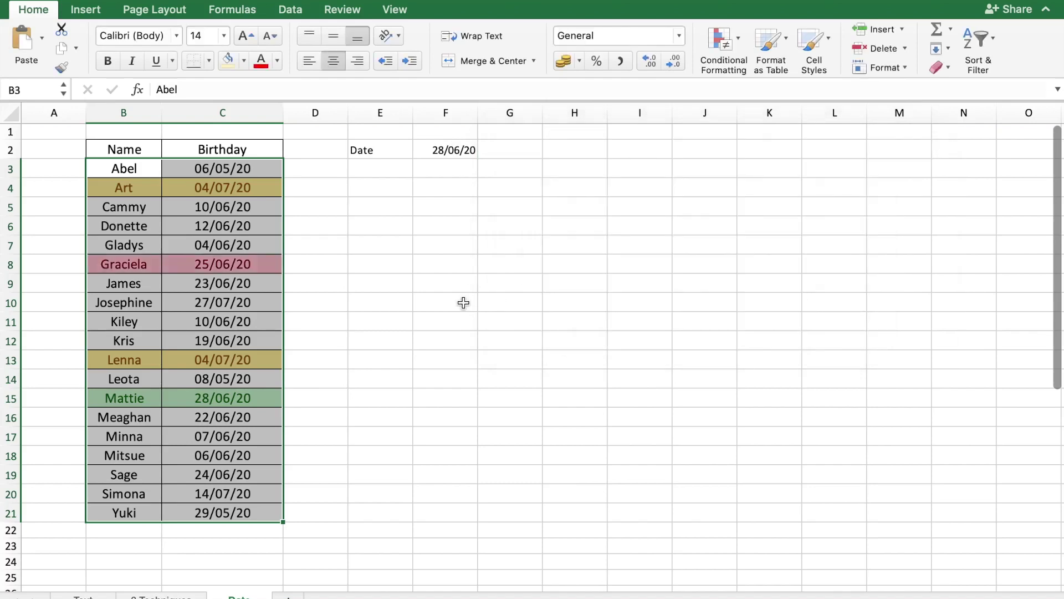
{"action": "left_click", "coordinate": [355, 271]}
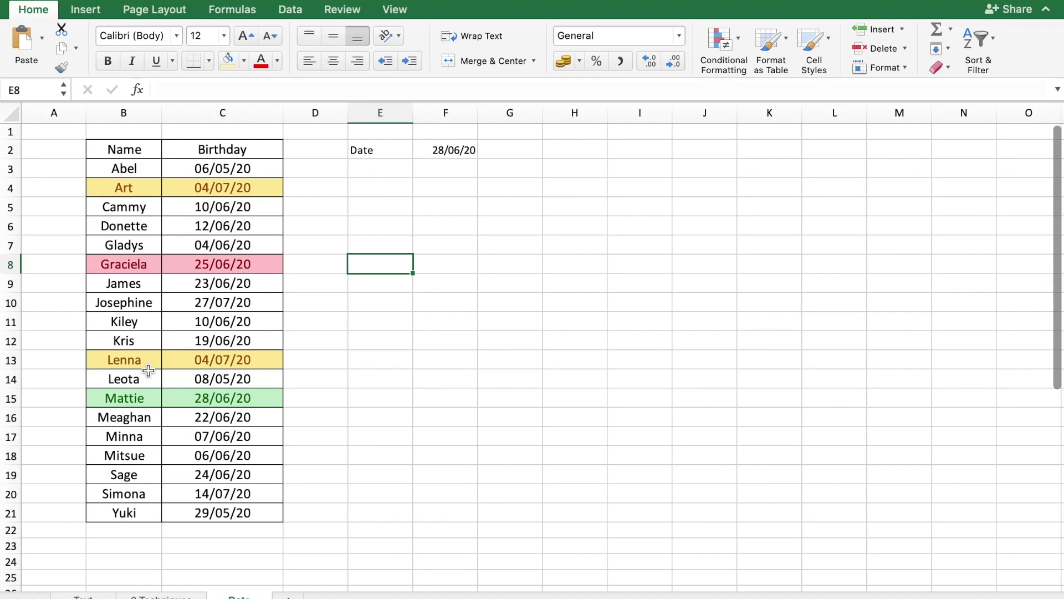
{"action": "key", "text": "Right"}
{"action": "key", "text": "Up"}
{"action": "key", "text": "Up"}
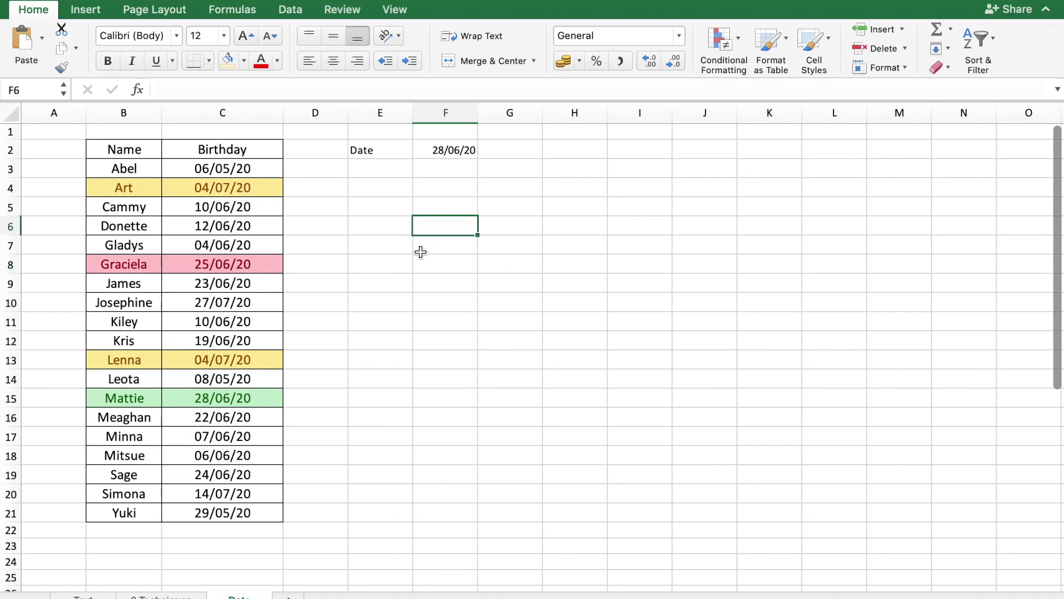
{"action": "left_click", "coordinate": [432, 147]}
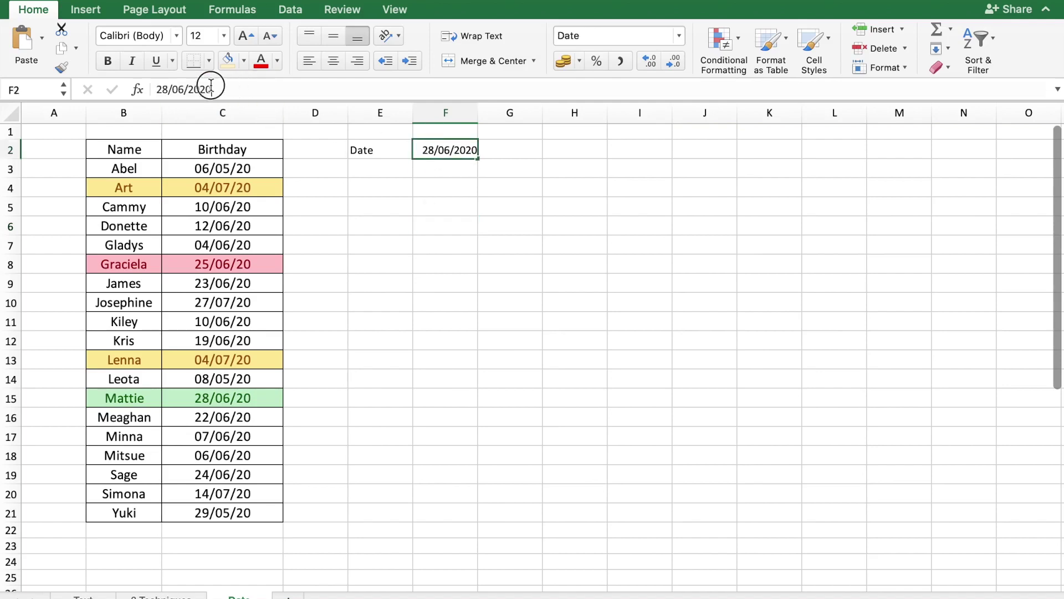
Restore =TODAY() in F2 so it shows 28/05/20 again
{"action": "left_click_drag", "start_coordinate": [210, 90], "coordinate": [143, 89]}
{"action": "type", "text": "=today()"}
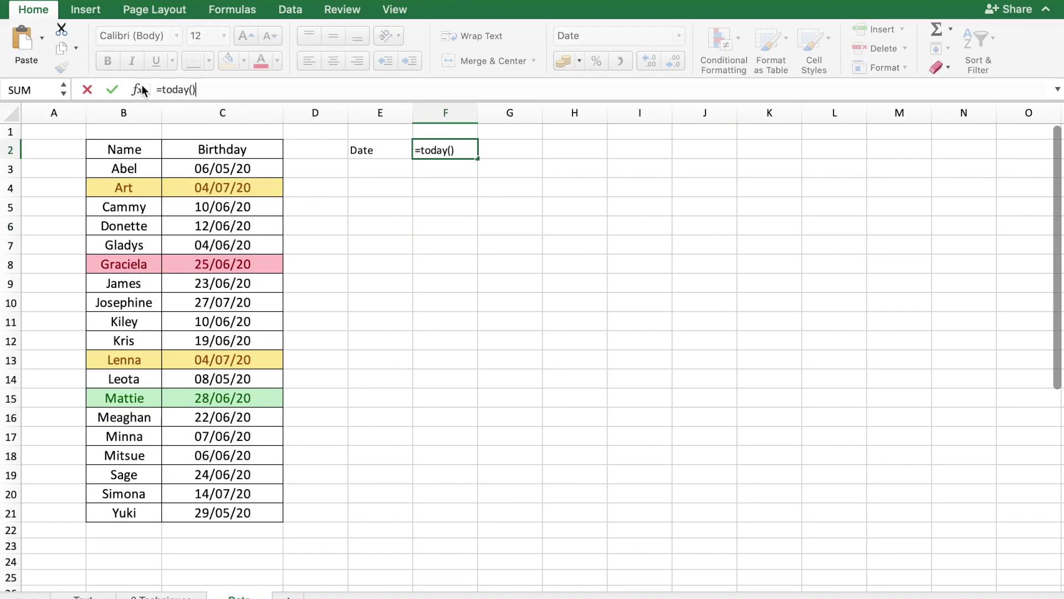
{"action": "key", "text": "Return"}
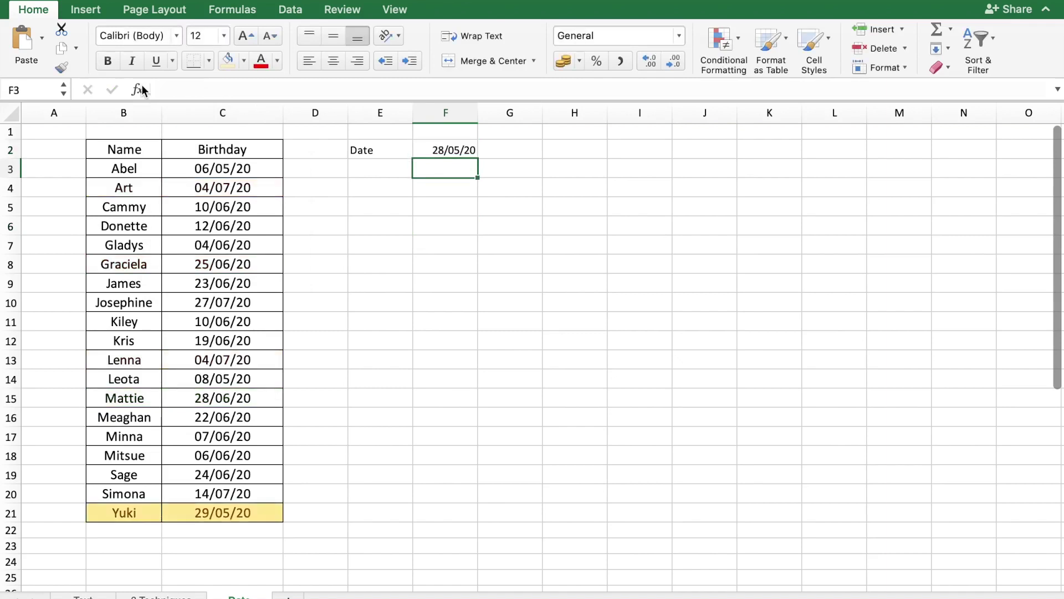
{"action": "left_click", "coordinate": [457, 151]}
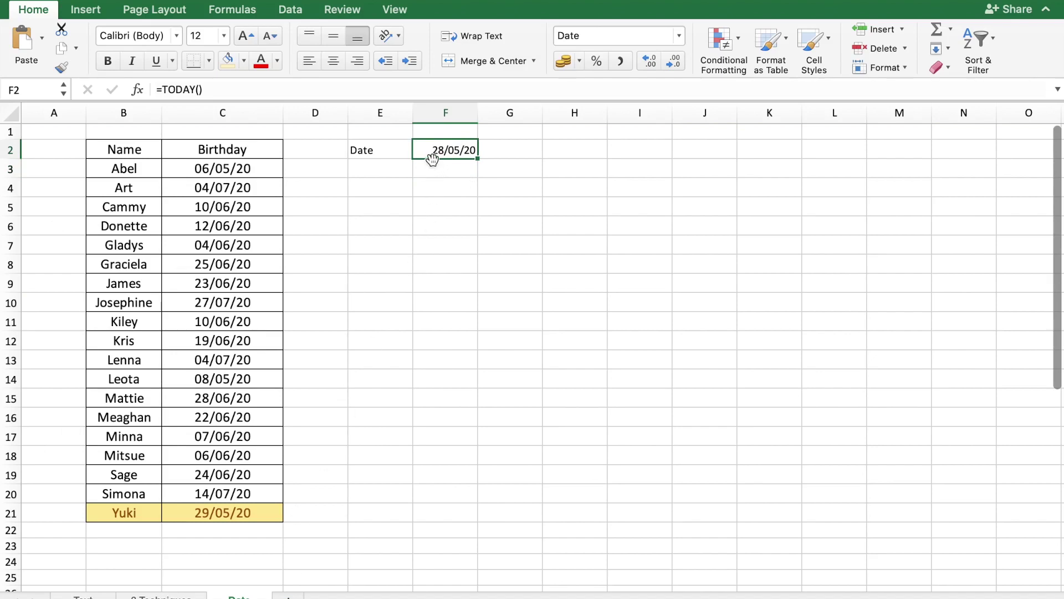
Enter the test date 21/6/20 in F2
{"action": "type", "text": "21/6/20"}
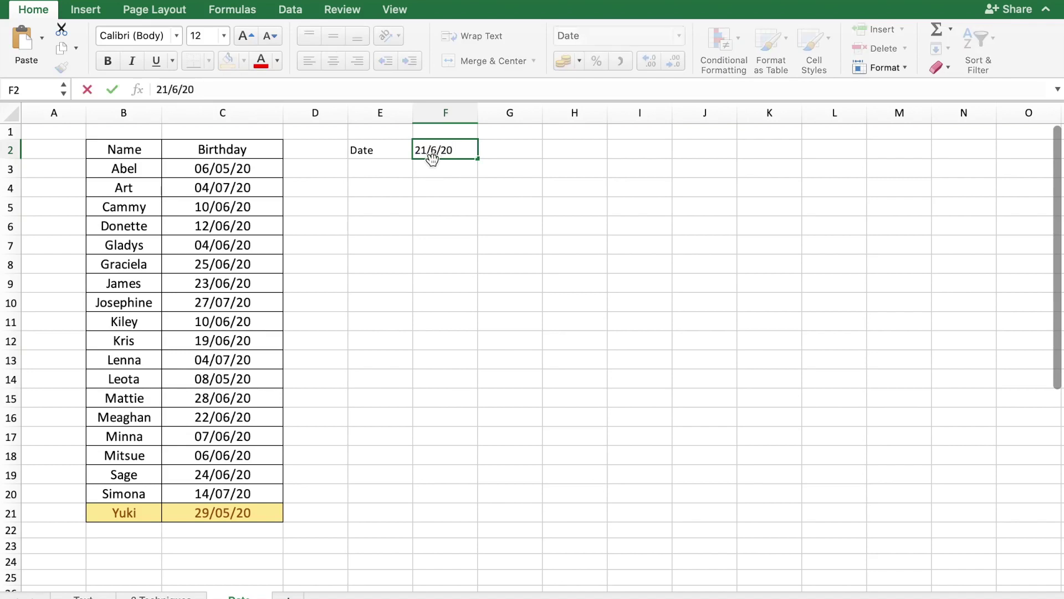
{"action": "key", "text": "Return"}
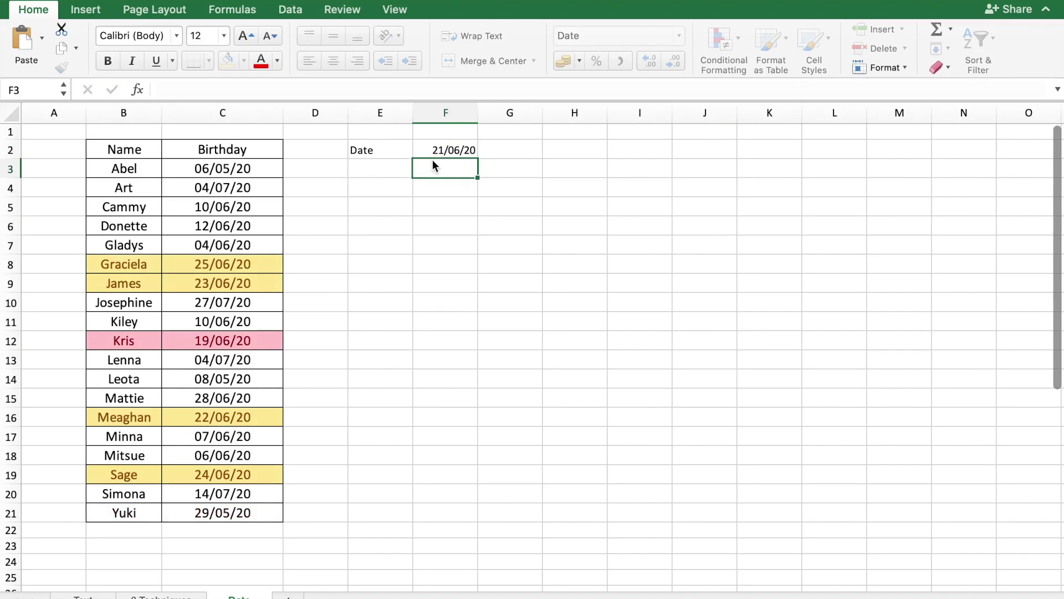